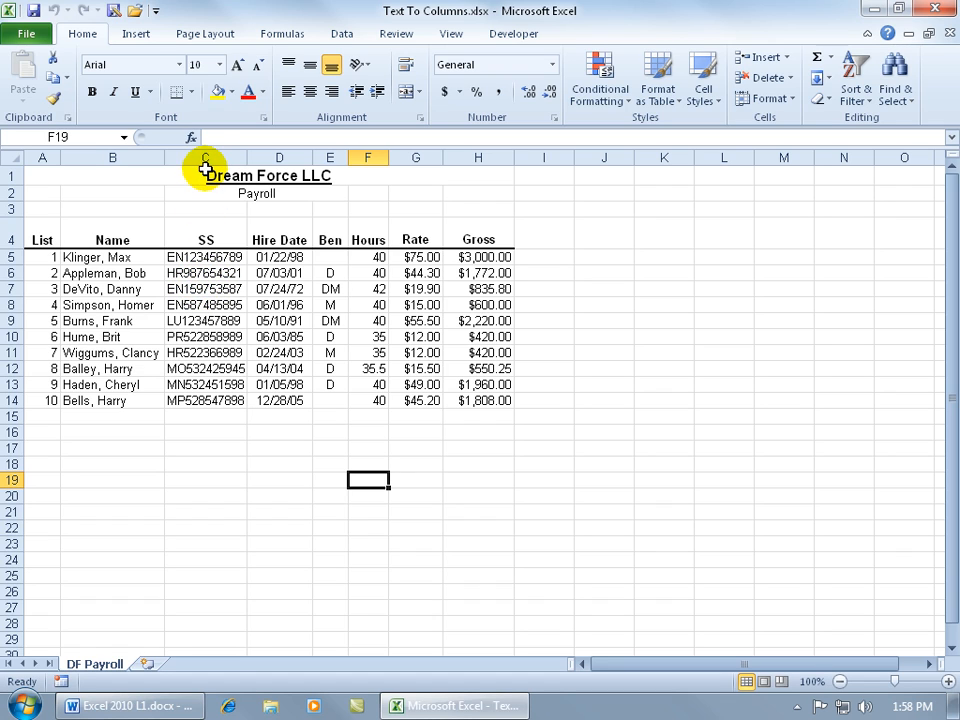
- Insert a blank column between the Name and SS columns of the payroll table
{"action": "right_click", "coordinate": [206, 157]}
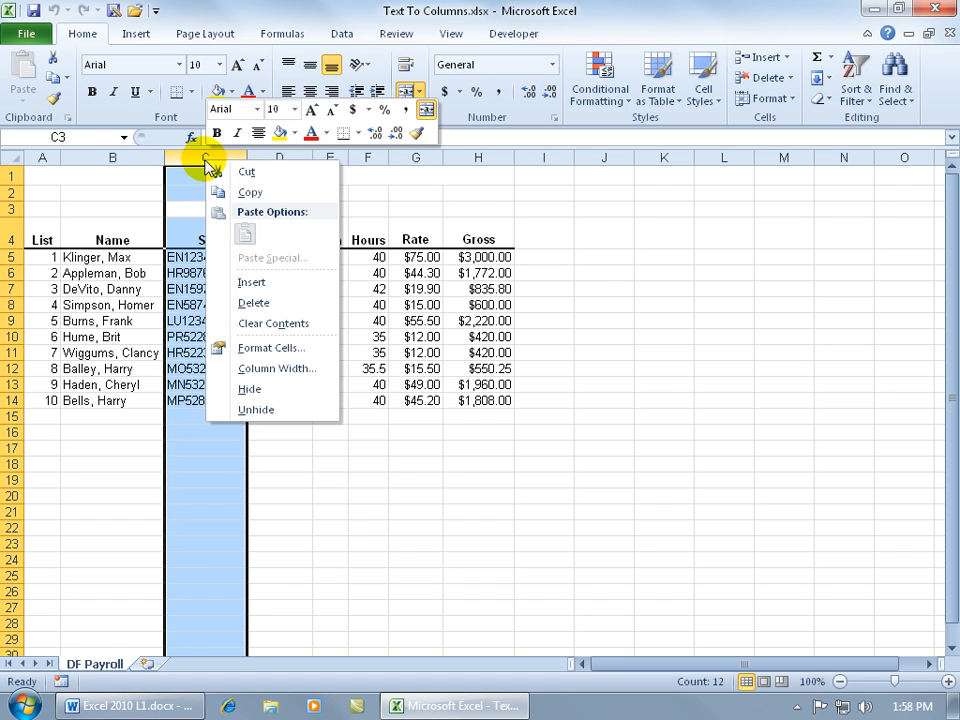
{"action": "left_click", "coordinate": [252, 283]}
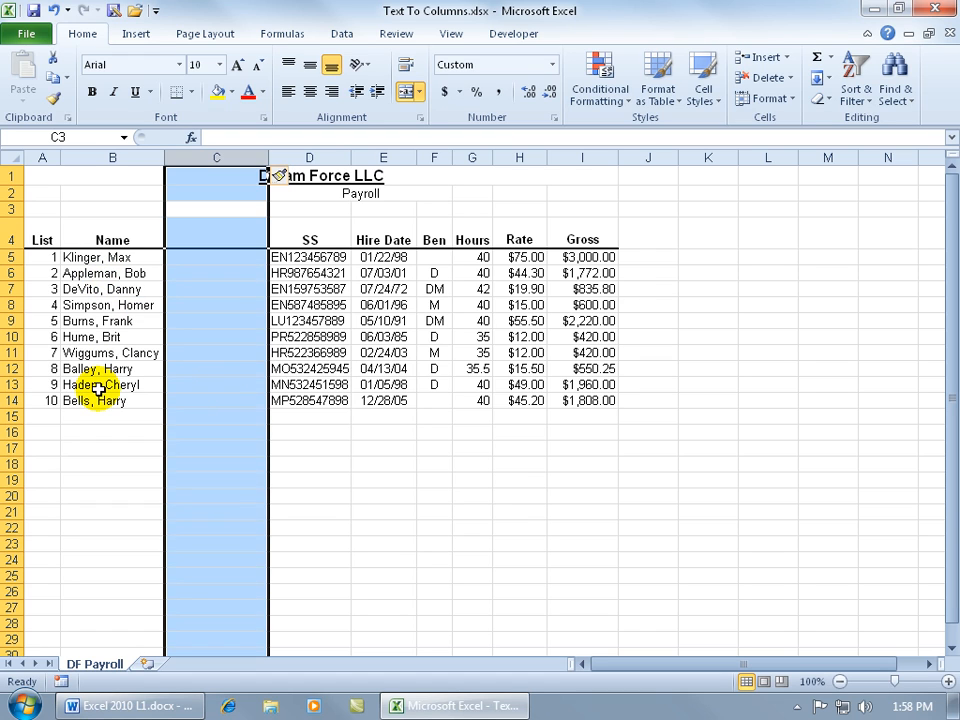
{"action": "left_click", "coordinate": [221, 317]}
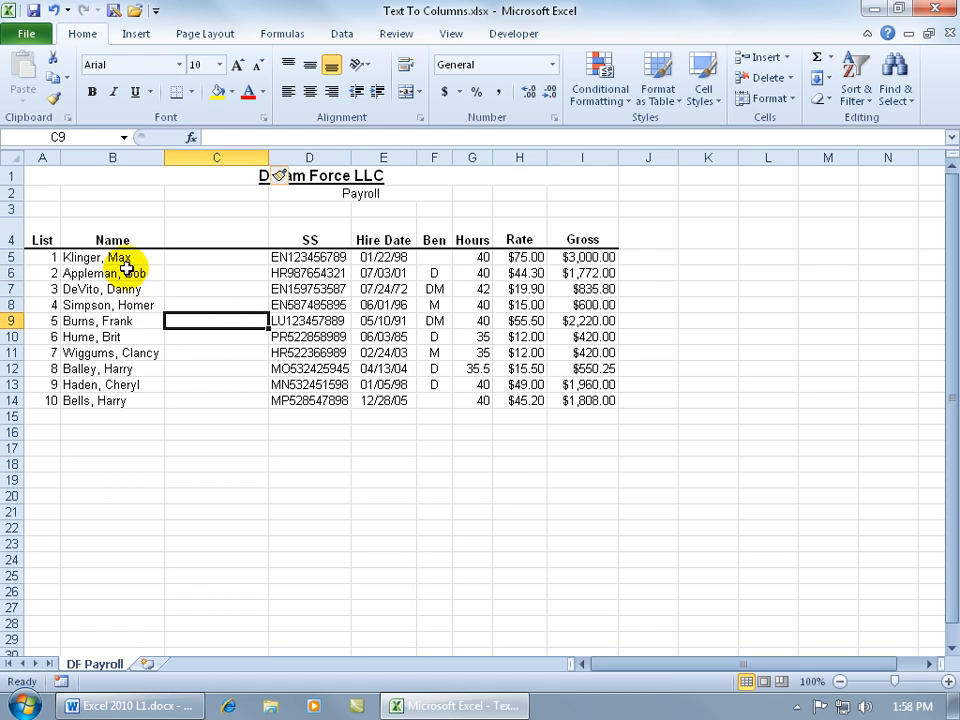
- Start Text to Columns on the names in B5:B14, treating the data as delimited
{"action": "left_click_drag", "start_coordinate": [122, 258], "coordinate": [124, 400]}
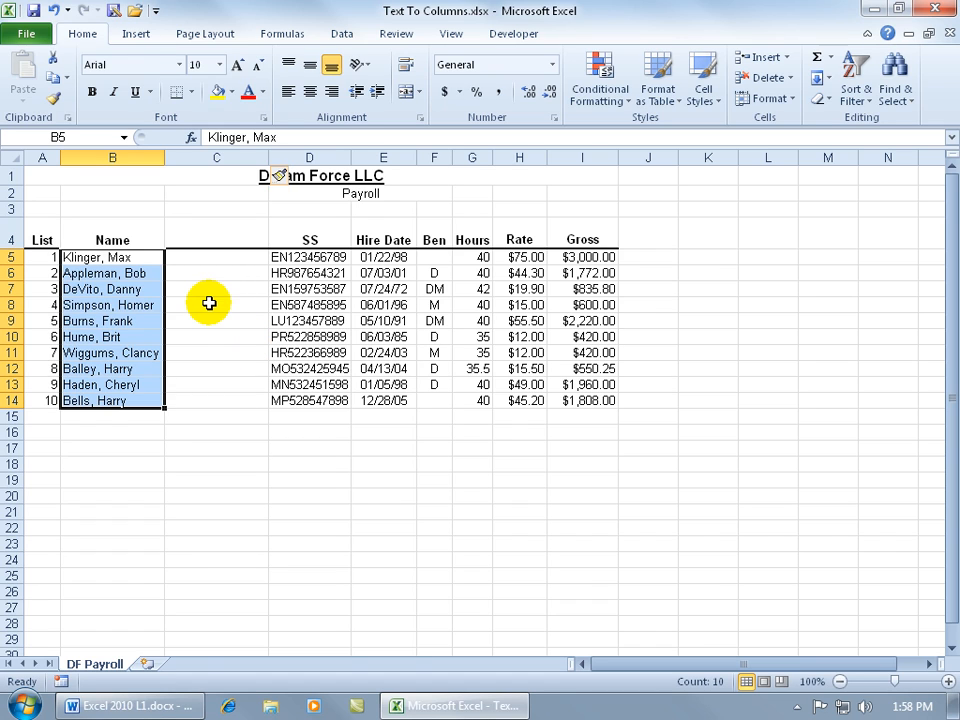
{"action": "left_click", "coordinate": [342, 33]}
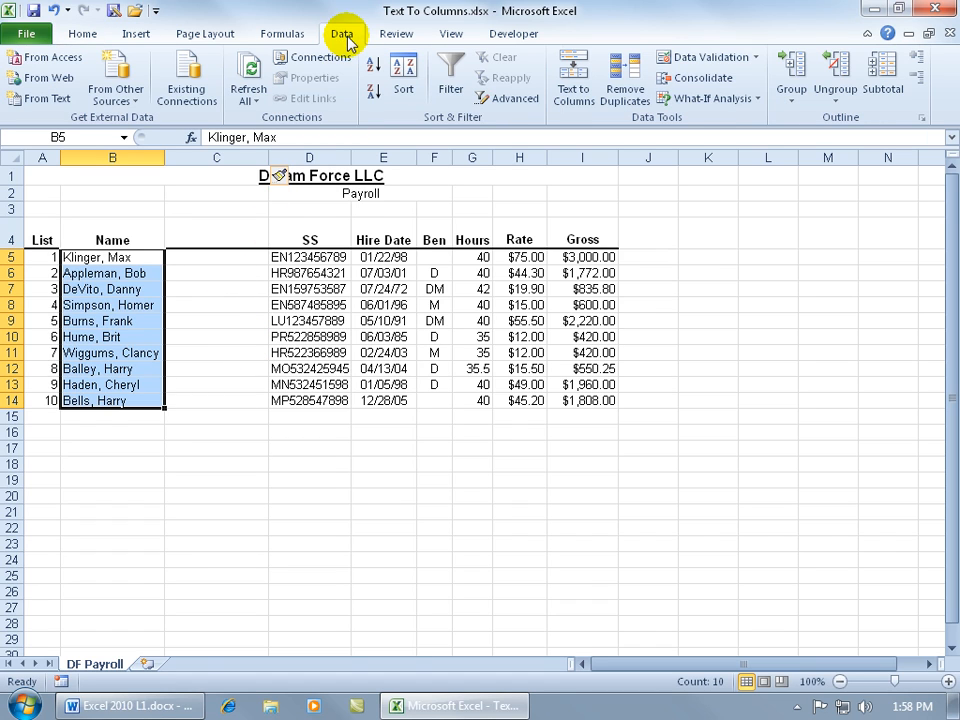
{"action": "left_click", "coordinate": [574, 108]}
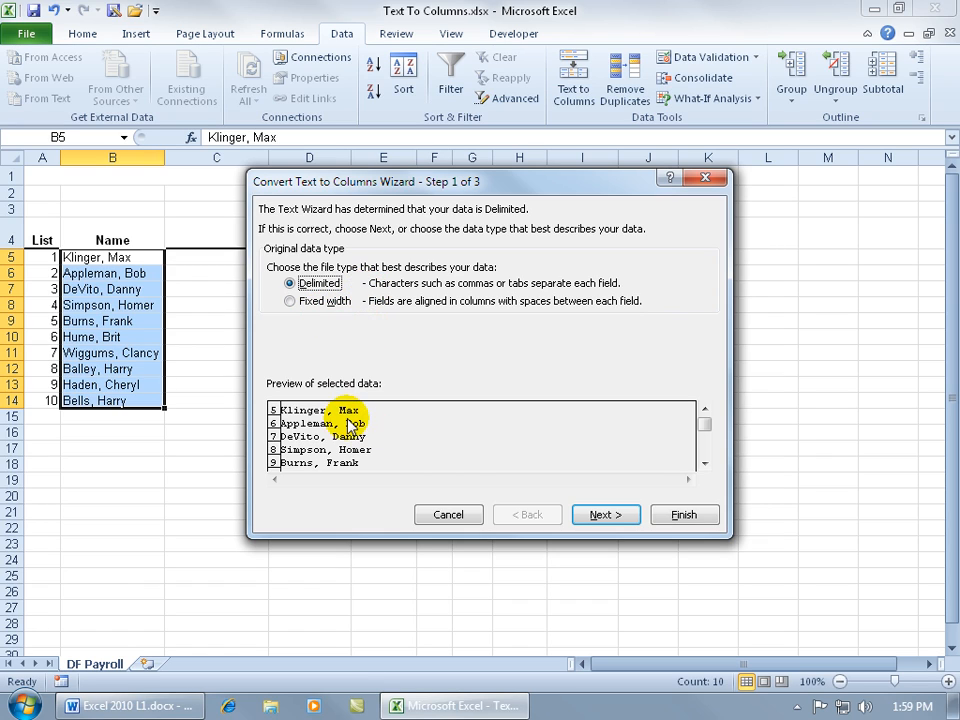
{"action": "left_click", "coordinate": [588, 514]}
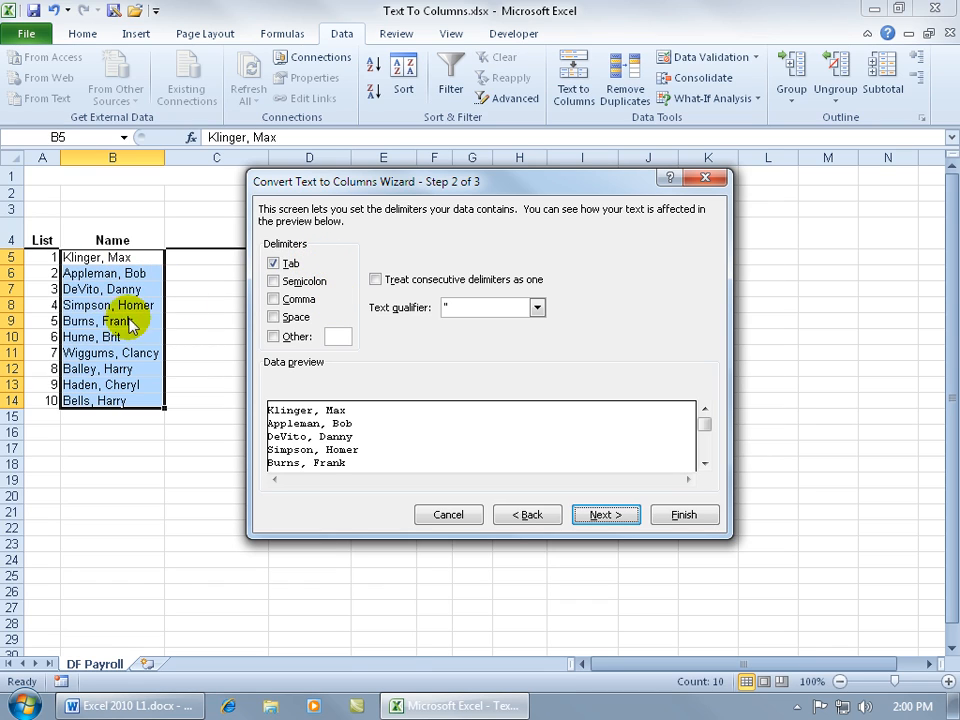
- Set comma and space as the delimiters instead of tab, and proceed to the column data formats
{"action": "left_click", "coordinate": [275, 263]}
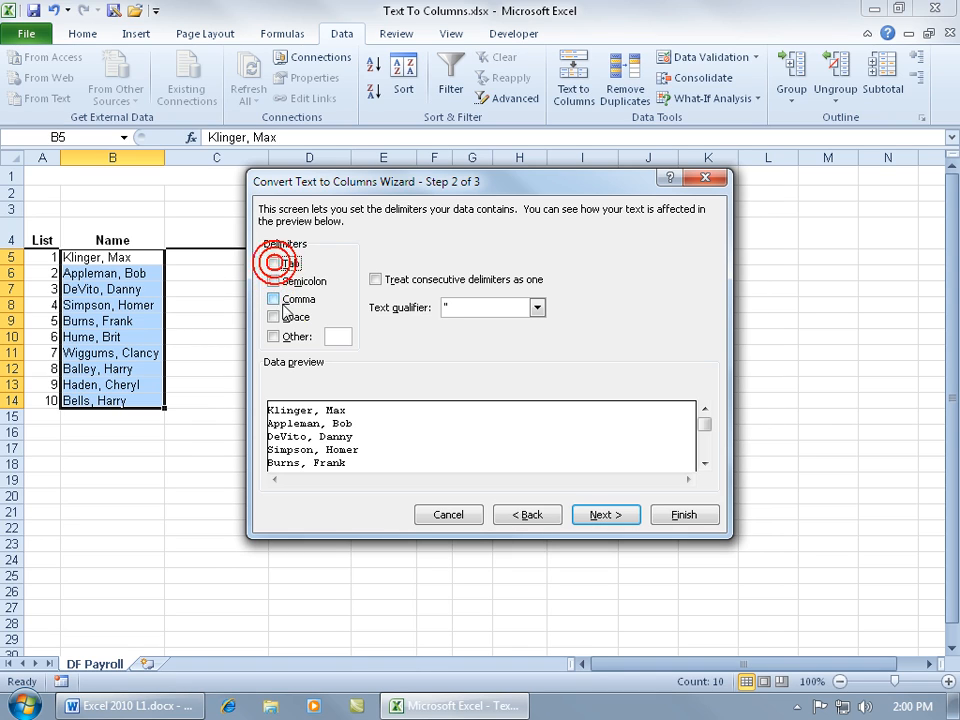
{"action": "left_click", "coordinate": [273, 299]}
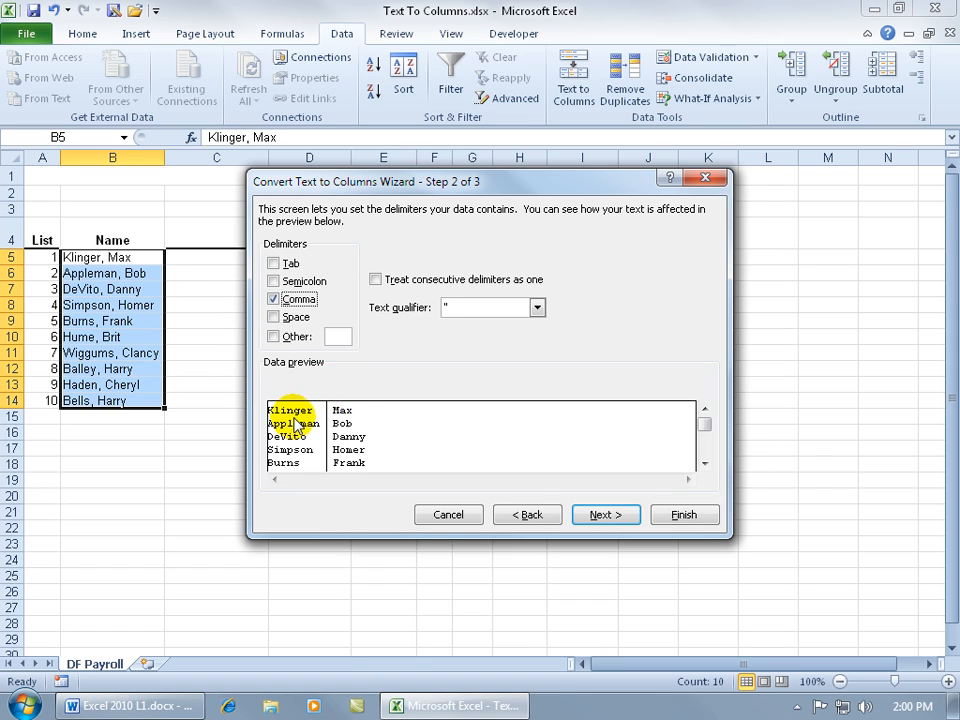
{"action": "left_click", "coordinate": [274, 336]}
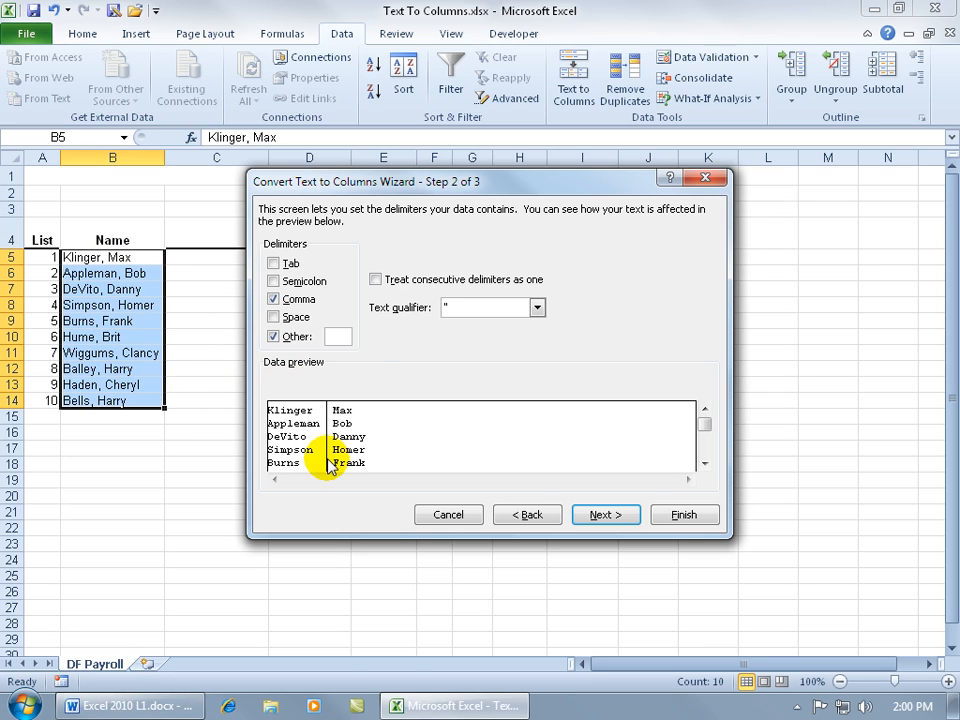
{"action": "left_click", "coordinate": [273, 337]}
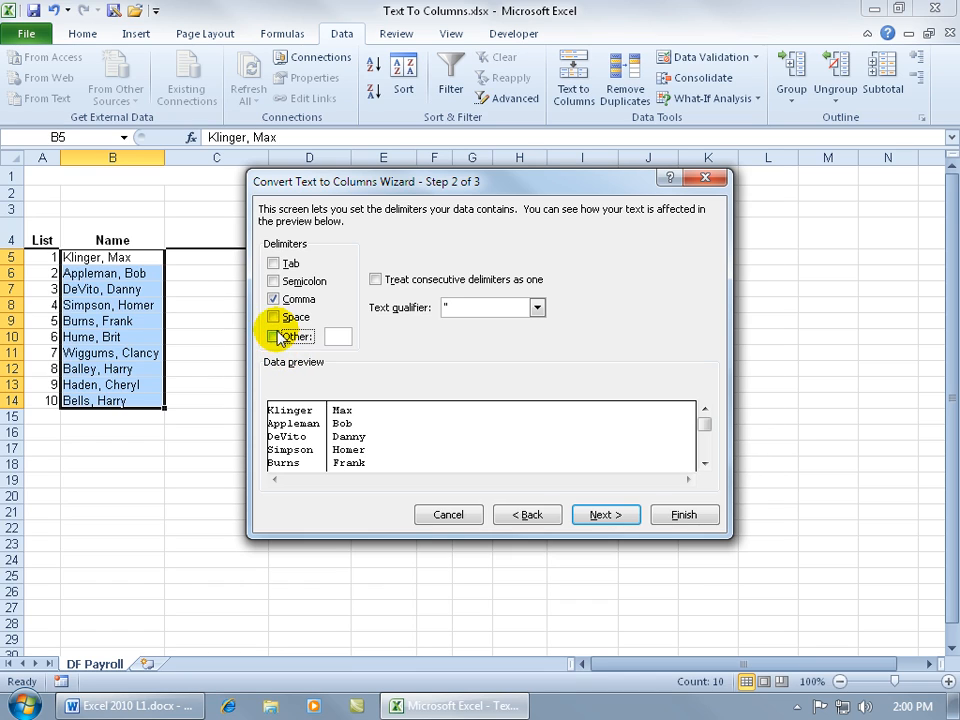
{"action": "left_click", "coordinate": [275, 318]}
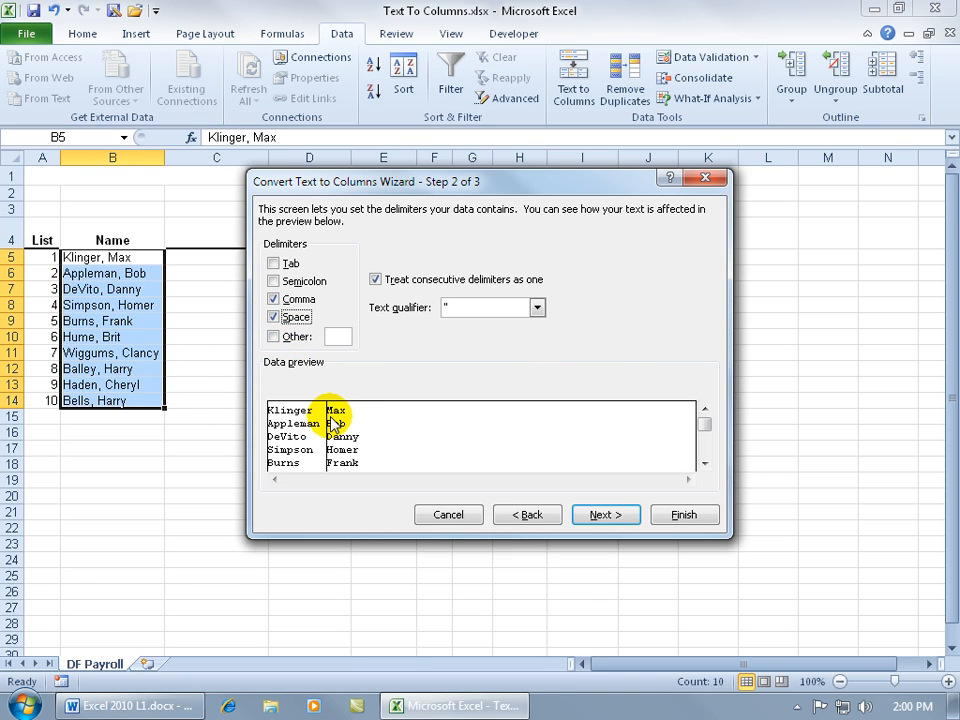
{"action": "left_click", "coordinate": [280, 318]}
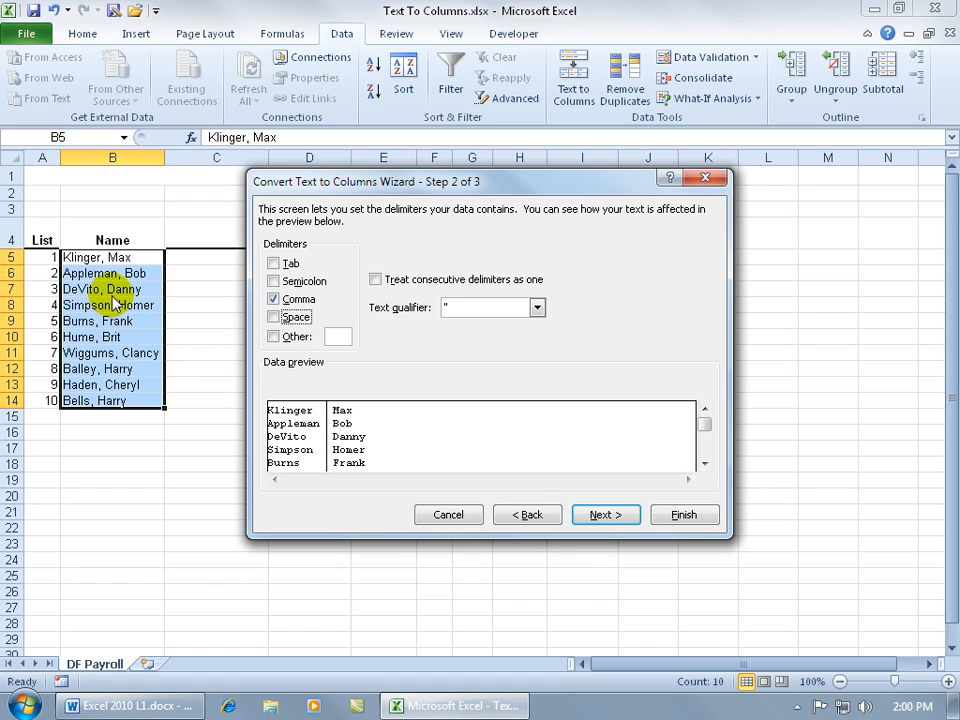
{"action": "left_click", "coordinate": [282, 317]}
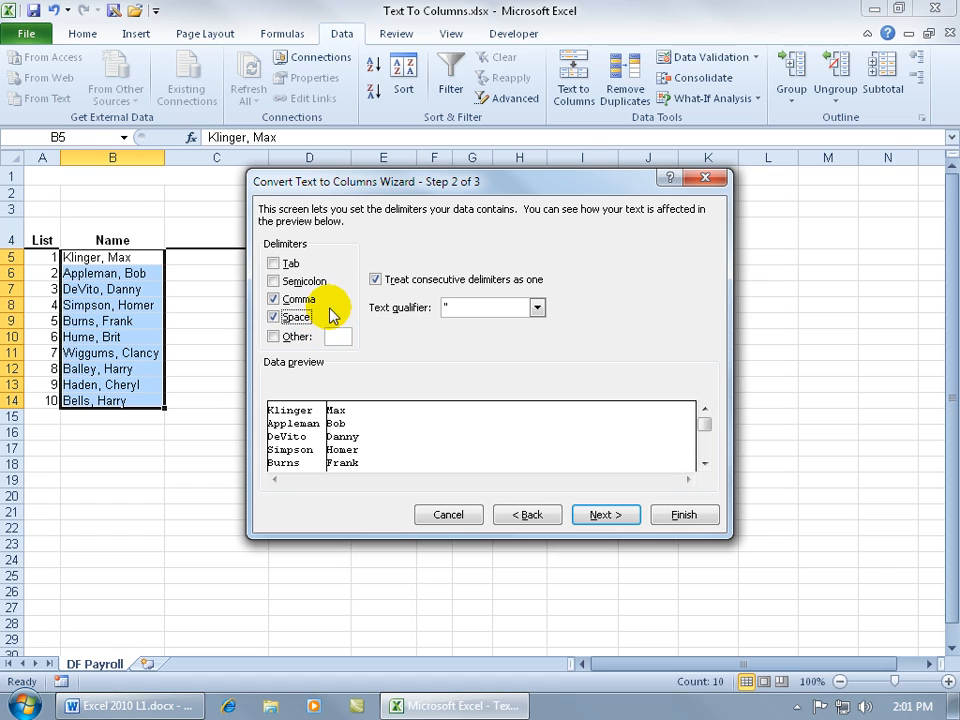
{"action": "left_click", "coordinate": [601, 514]}
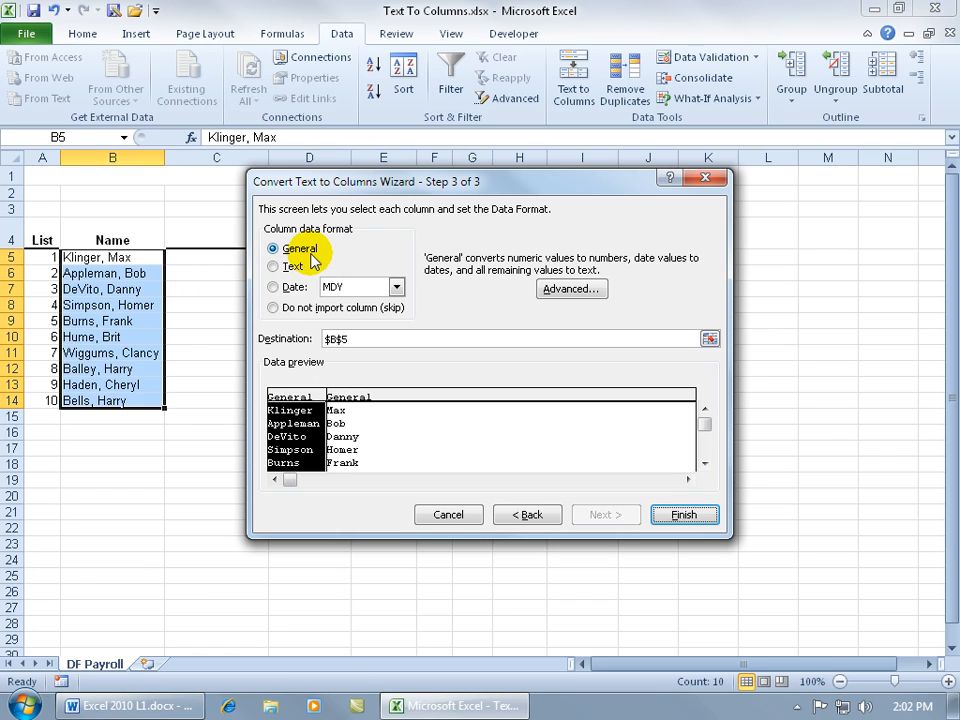
- Try the Text, Date and skip-column formats on the last-name column, and return it to General
{"action": "left_click", "coordinate": [275, 268]}
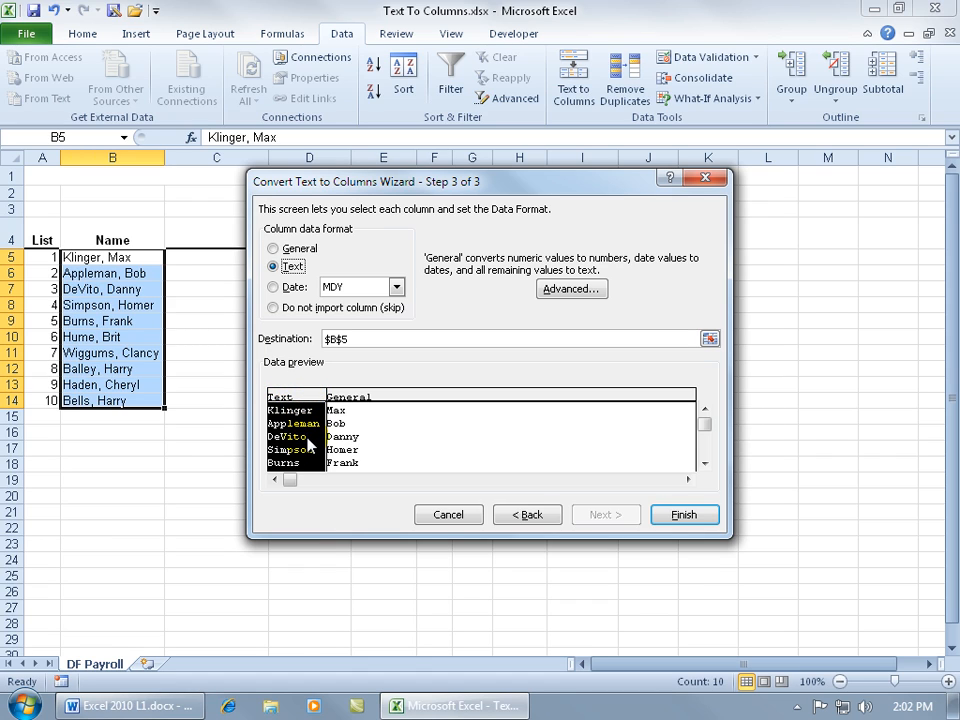
{"action": "left_click", "coordinate": [274, 248]}
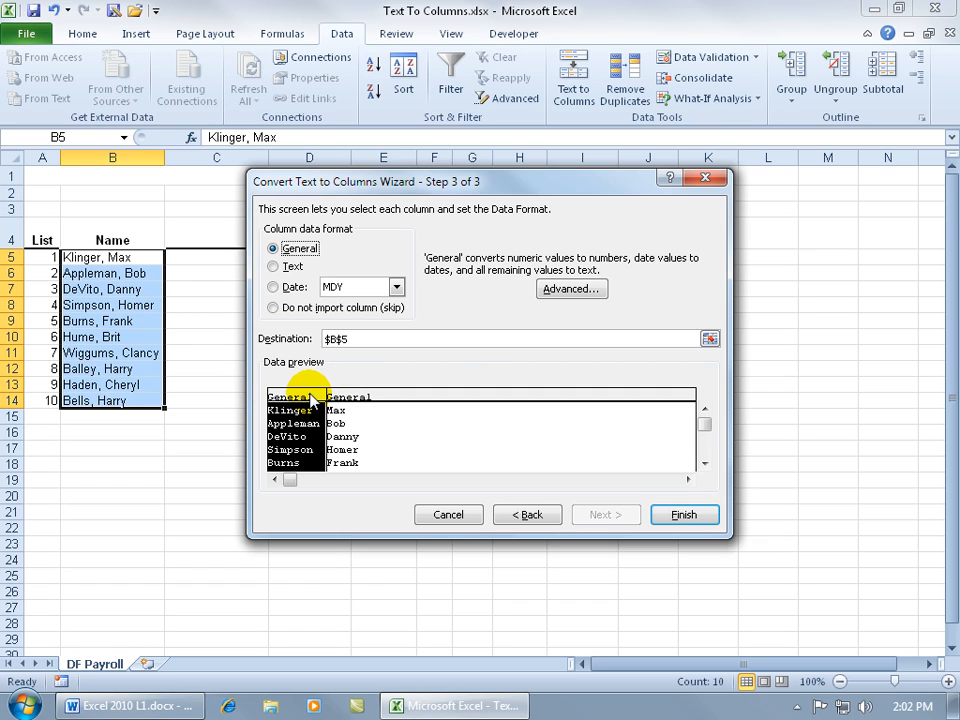
{"action": "left_click", "coordinate": [273, 287]}
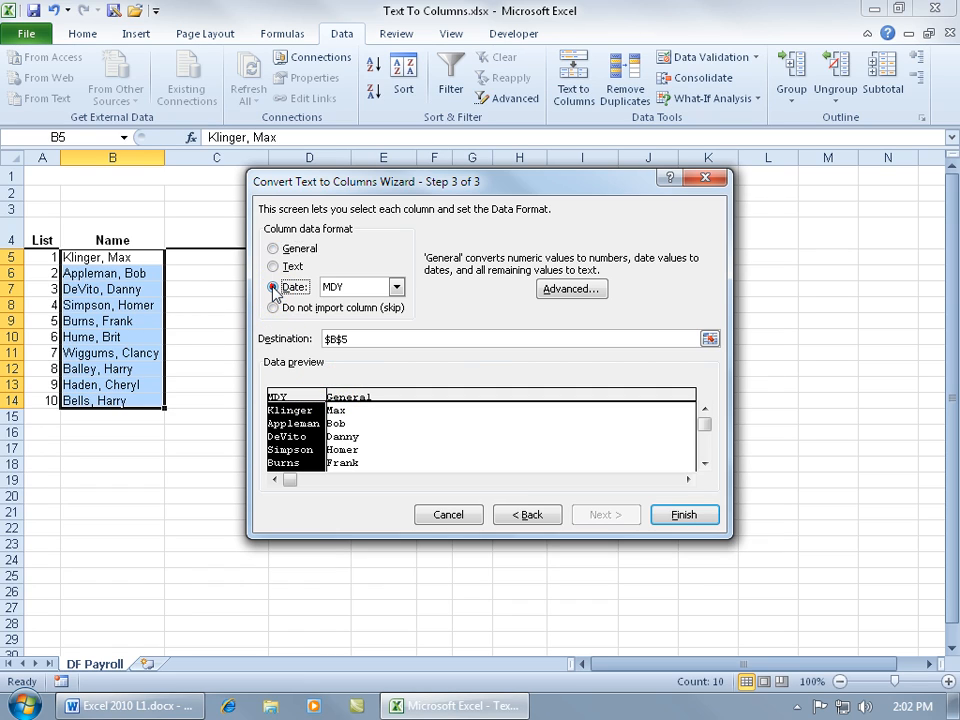
{"action": "left_click", "coordinate": [396, 287]}
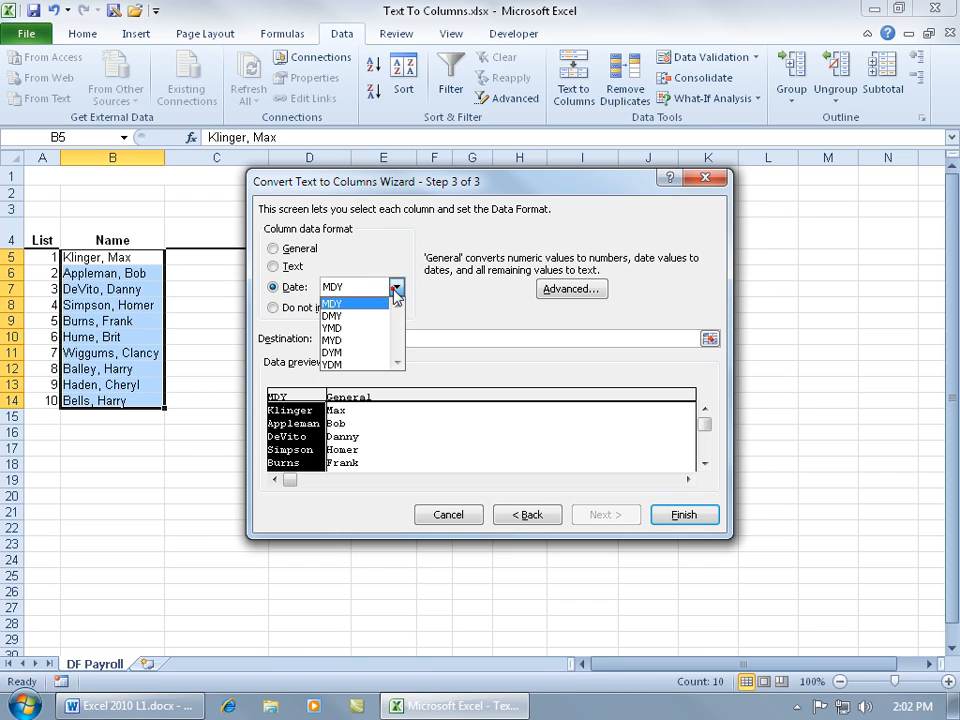
{"action": "left_click", "coordinate": [377, 279]}
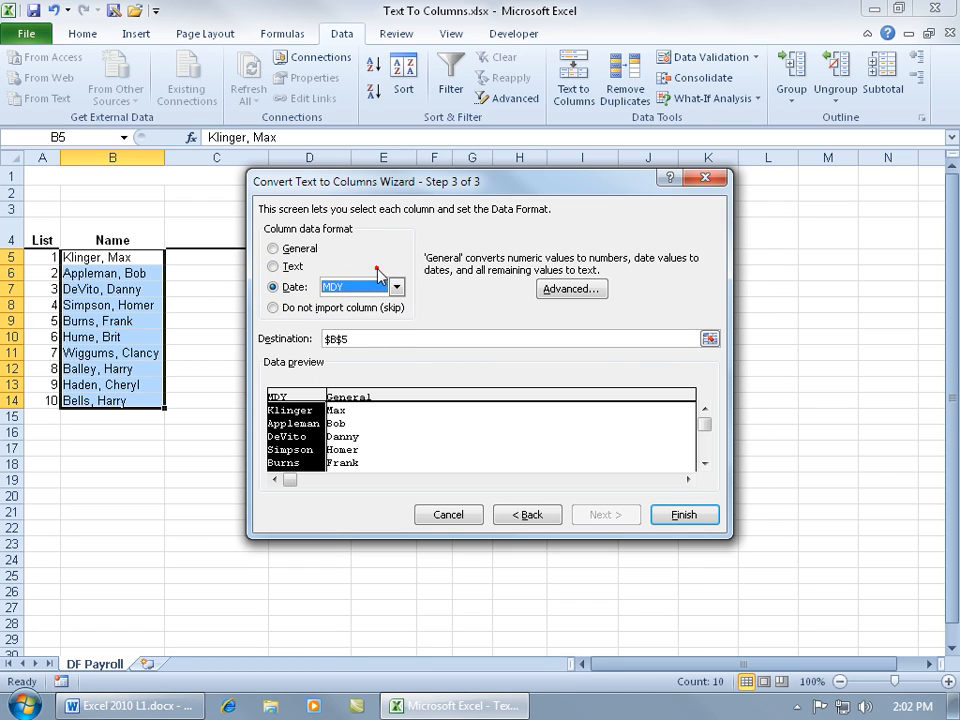
{"action": "left_click", "coordinate": [276, 249]}
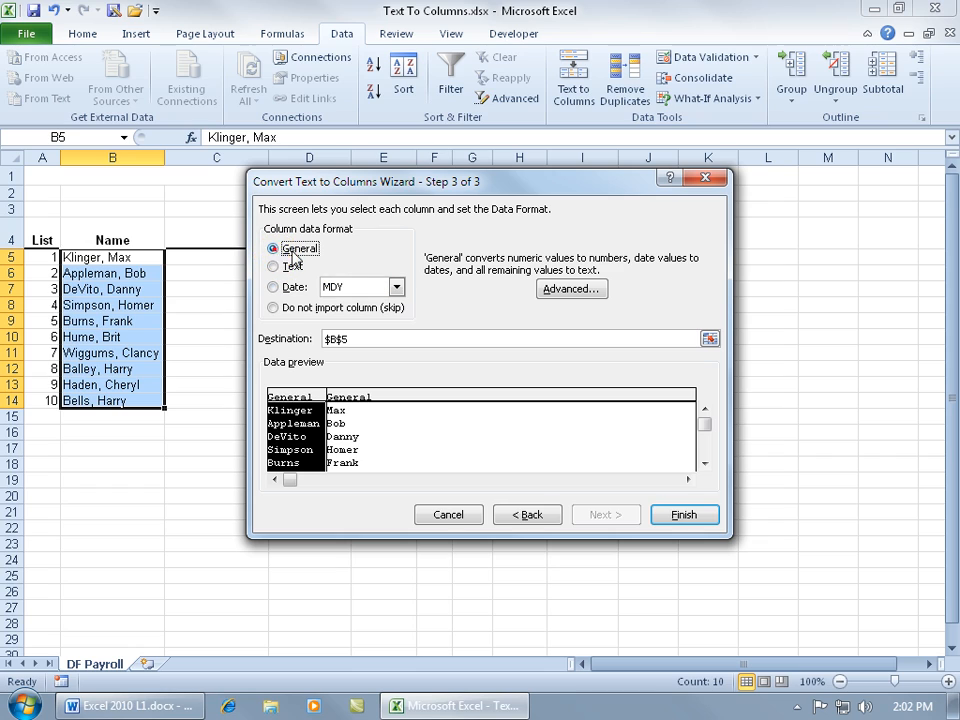
{"action": "left_click", "coordinate": [274, 308]}
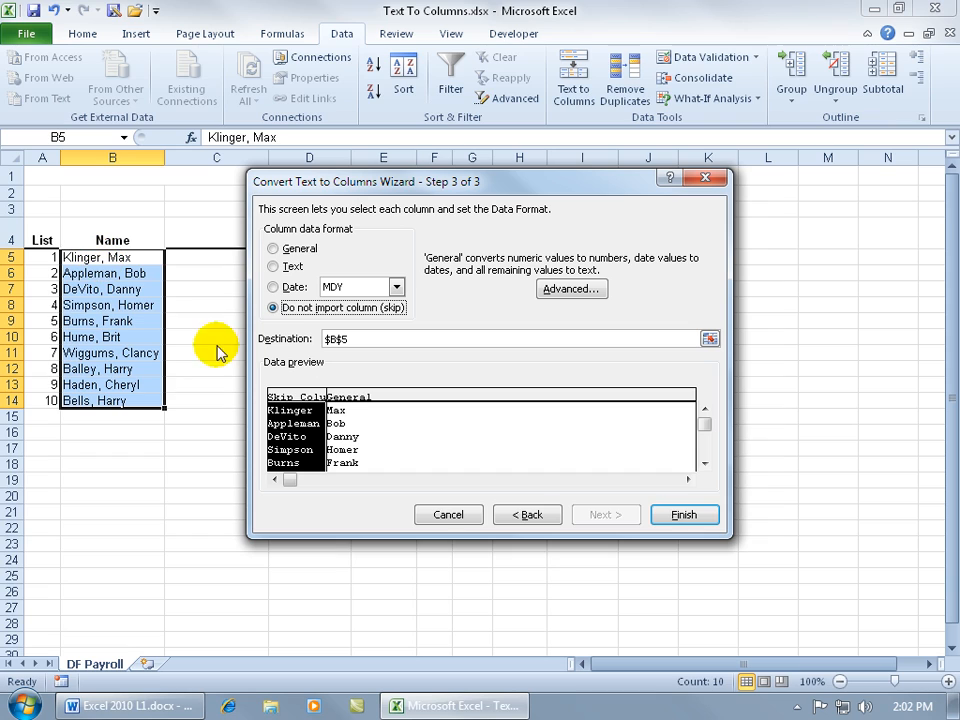
{"action": "left_click", "coordinate": [273, 248]}
{"action": "left_click", "coordinate": [303, 396]}
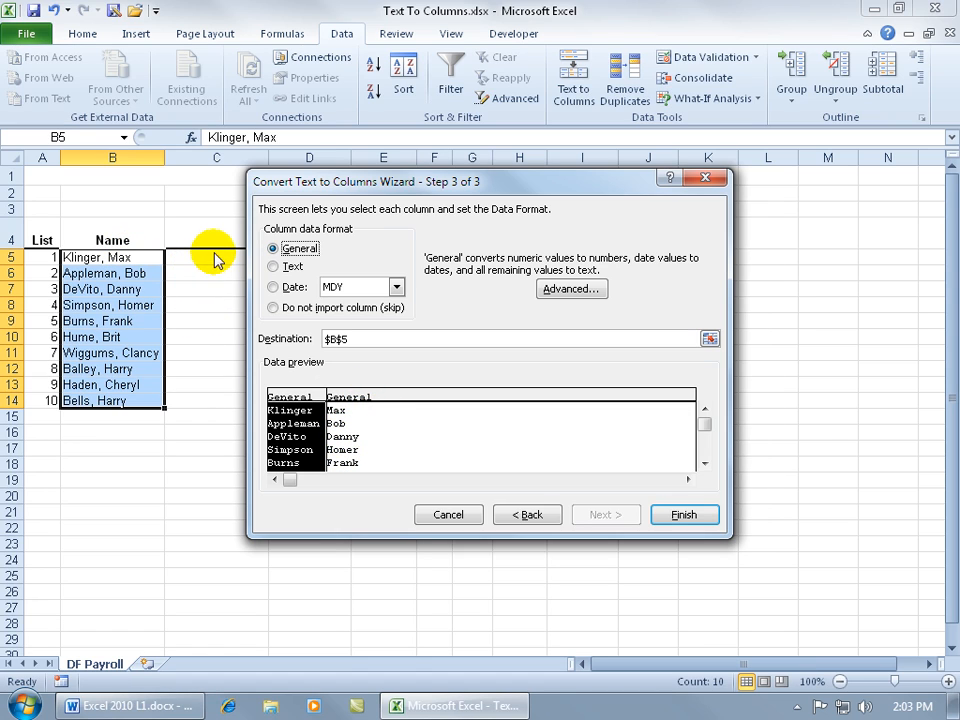
- Set cell B5 as the destination and finish splitting the names into two columns
{"action": "left_click", "coordinate": [709, 341]}
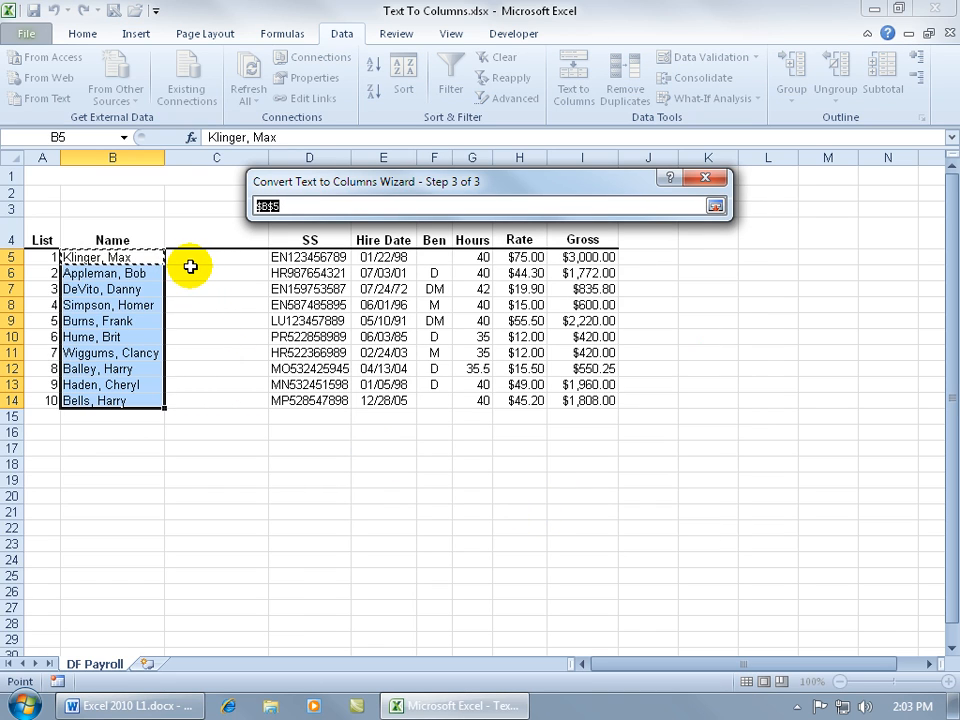
{"action": "left_click", "coordinate": [328, 465]}
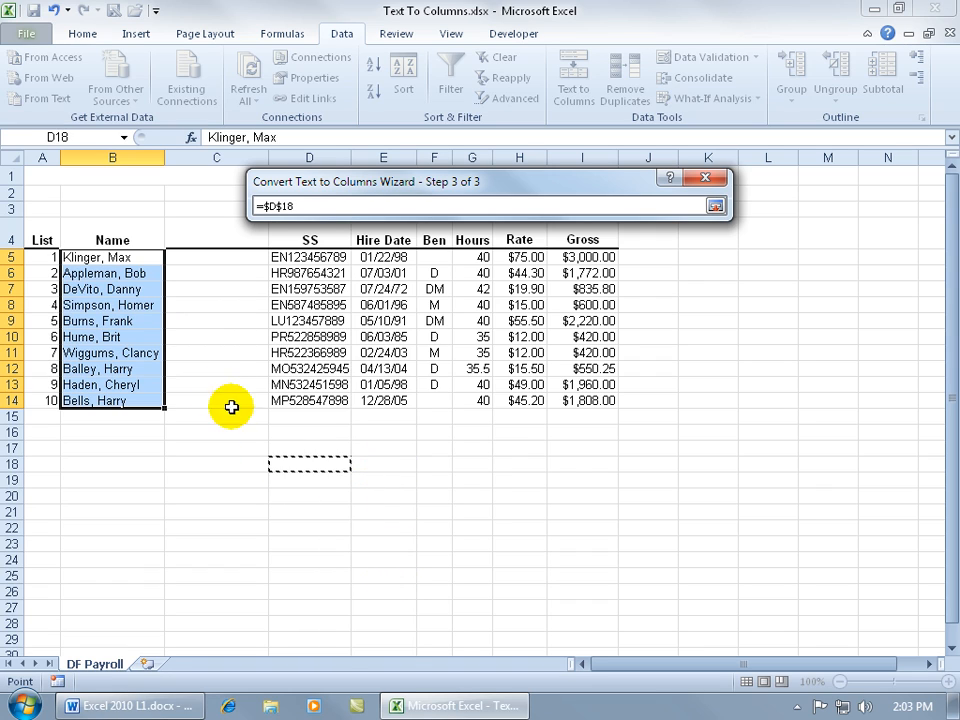
{"action": "left_click", "coordinate": [129, 259]}
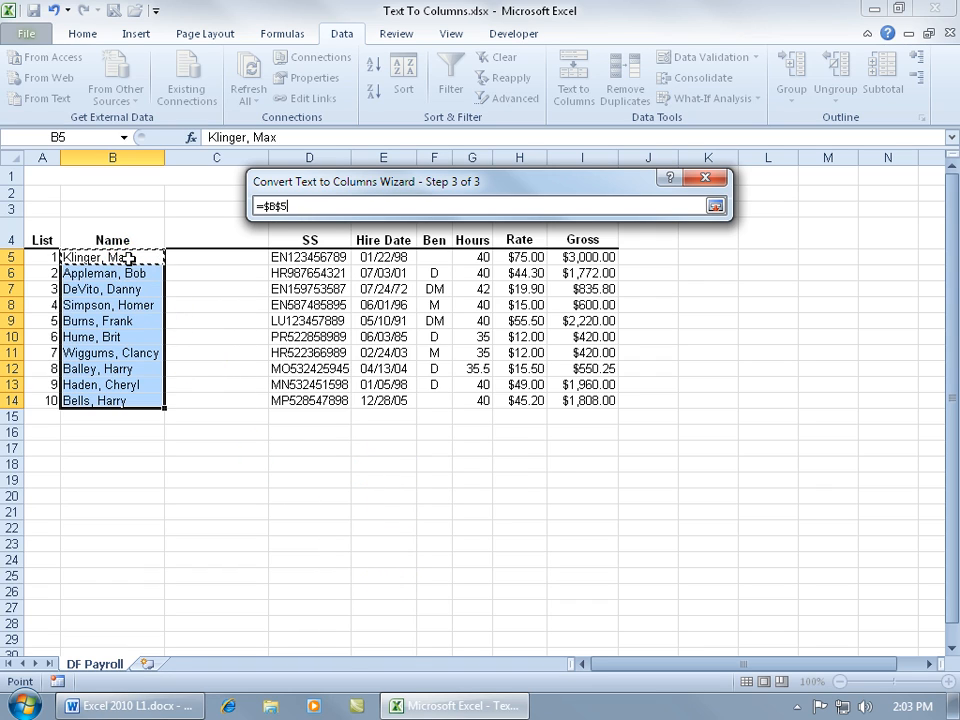
{"action": "left_click", "coordinate": [716, 206]}
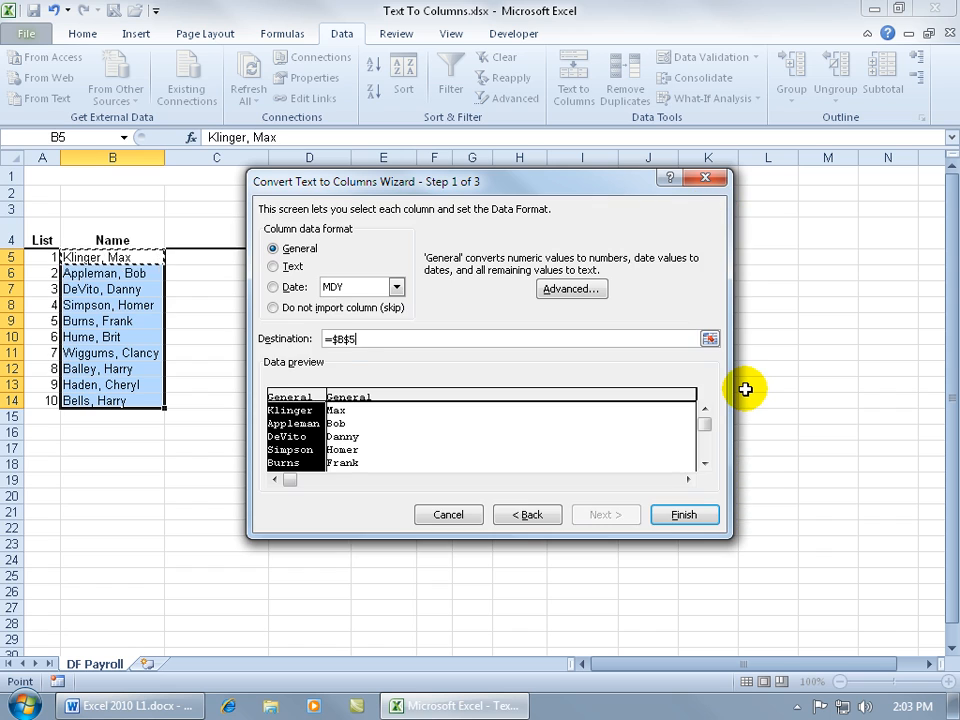
{"action": "left_click", "coordinate": [698, 508]}
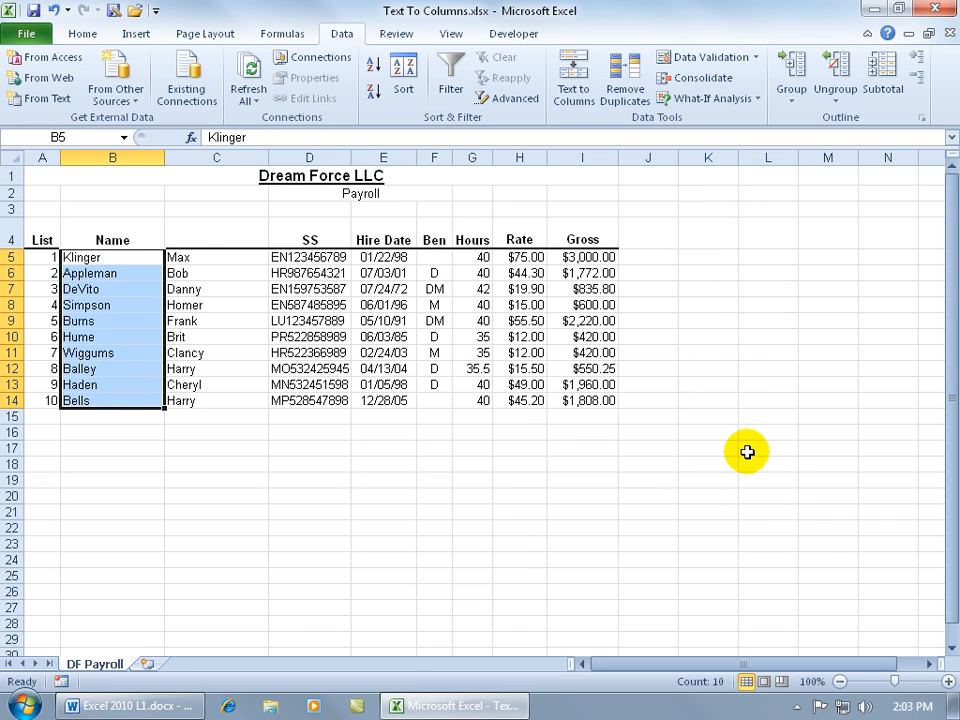
- Examine the first name in C5 for a leading space without changing the cell
{"action": "left_click", "coordinate": [191, 258]}
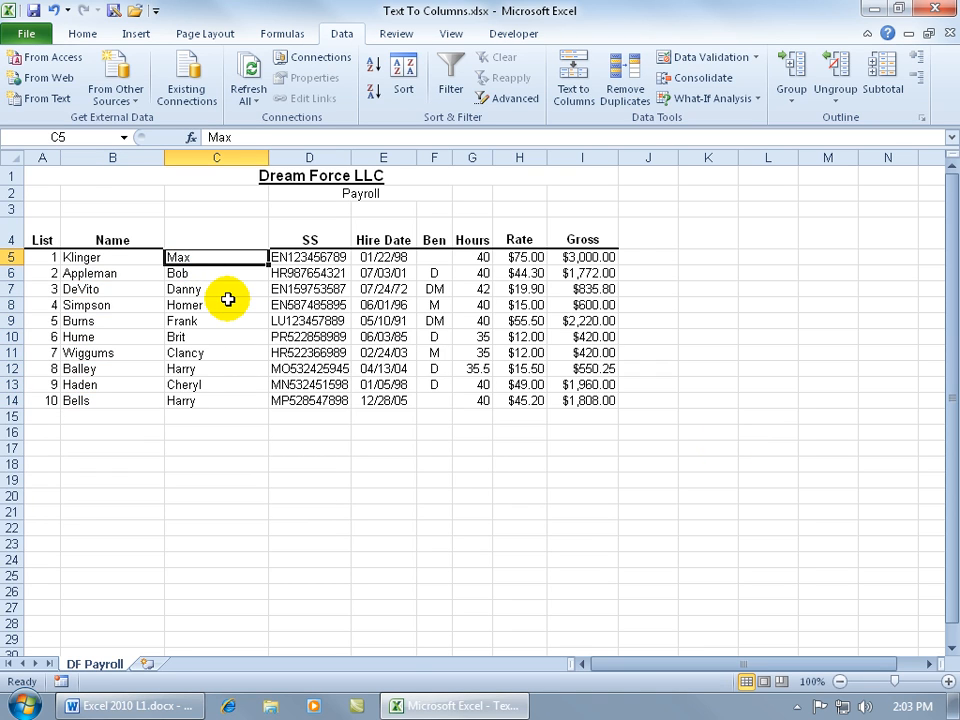
{"action": "double_click", "coordinate": [190, 257]}
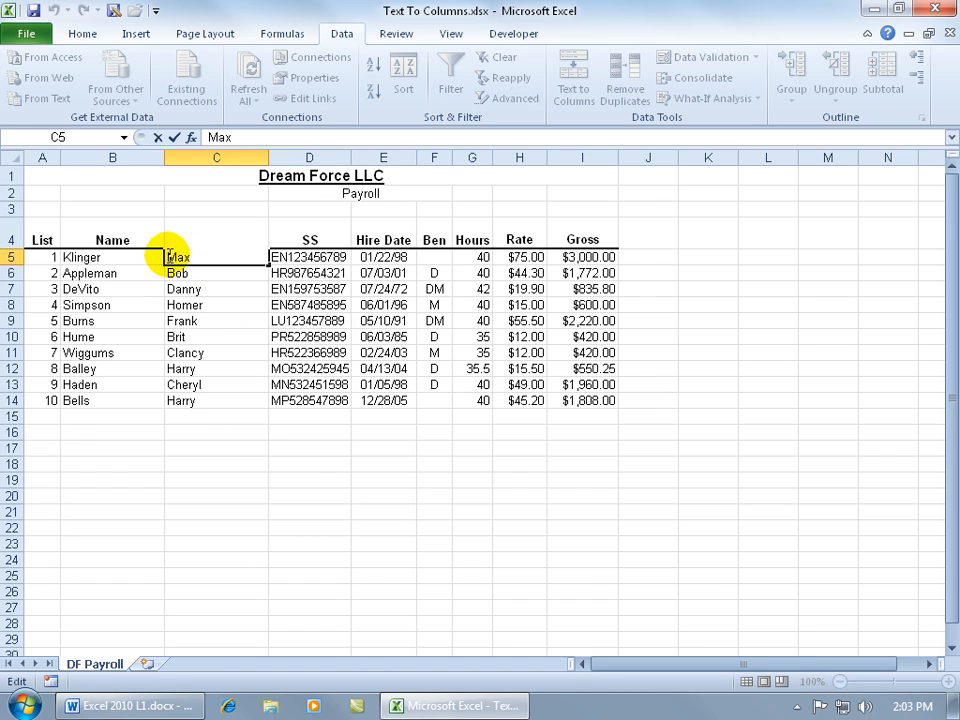
{"action": "left_click", "coordinate": [170, 257]}
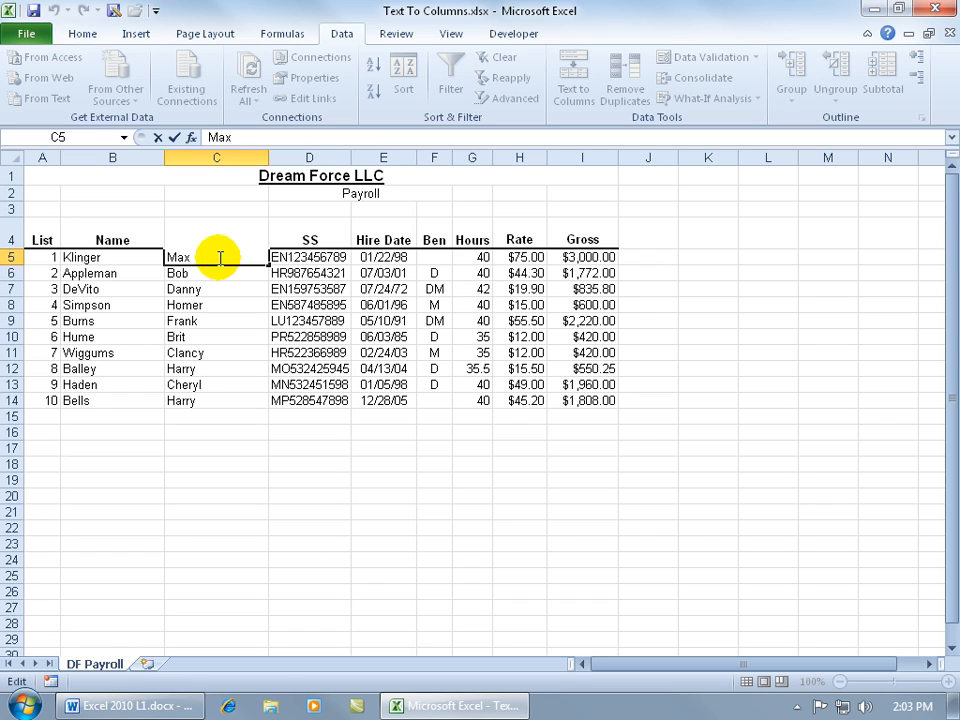
{"action": "key", "text": "Escape"}
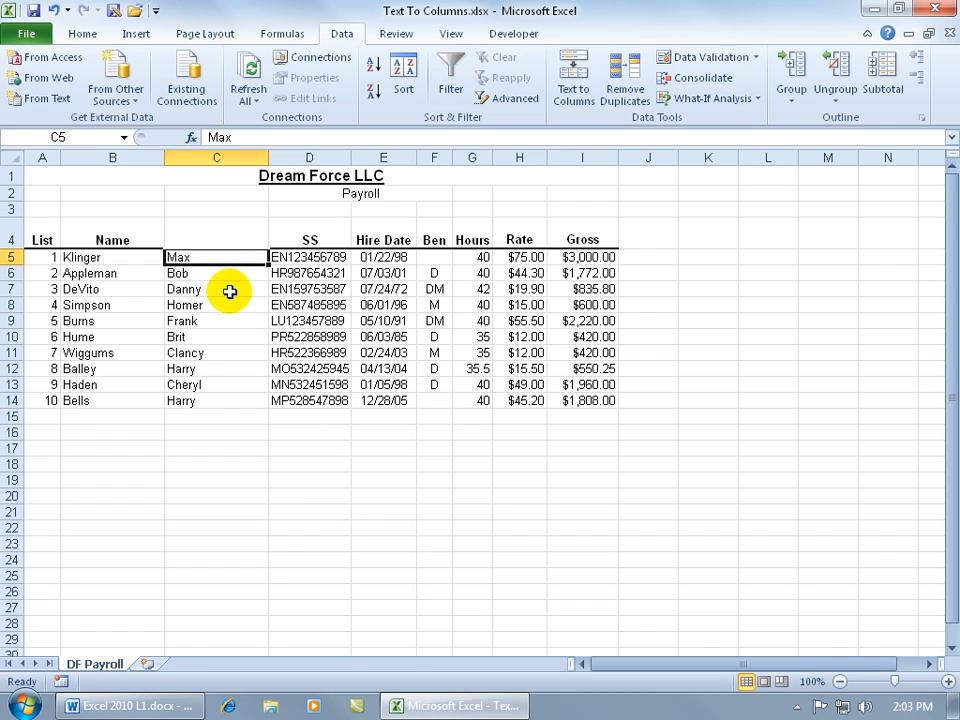
- Change the heading in B4 to Last and enter First as the heading in C4
{"action": "left_click", "coordinate": [112, 240]}
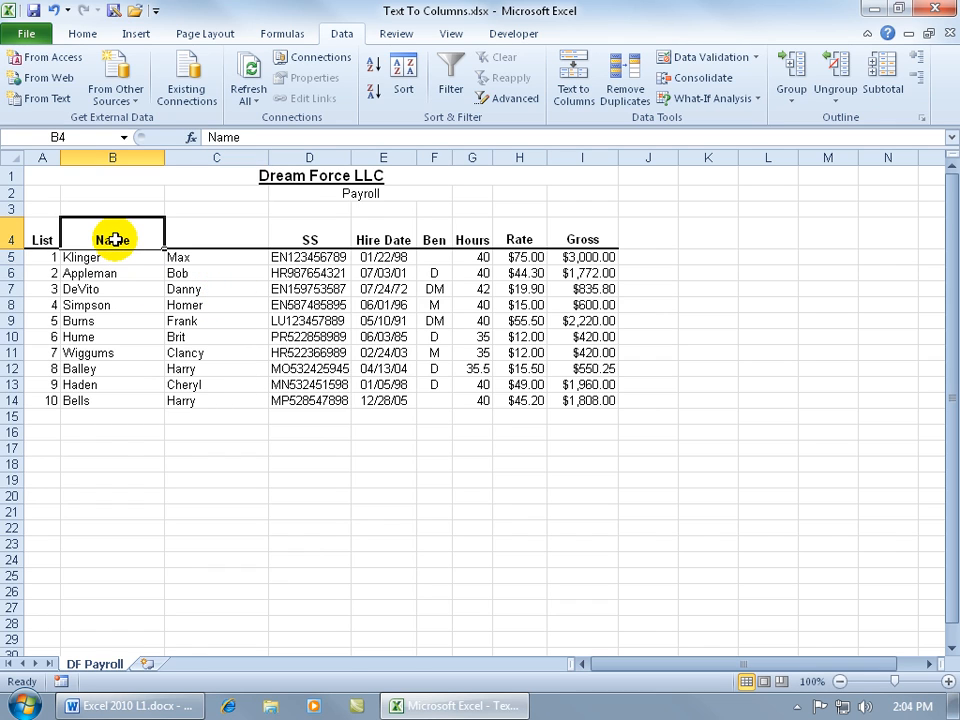
{"action": "type", "text": "Last"}
{"action": "key", "text": "Tab"}
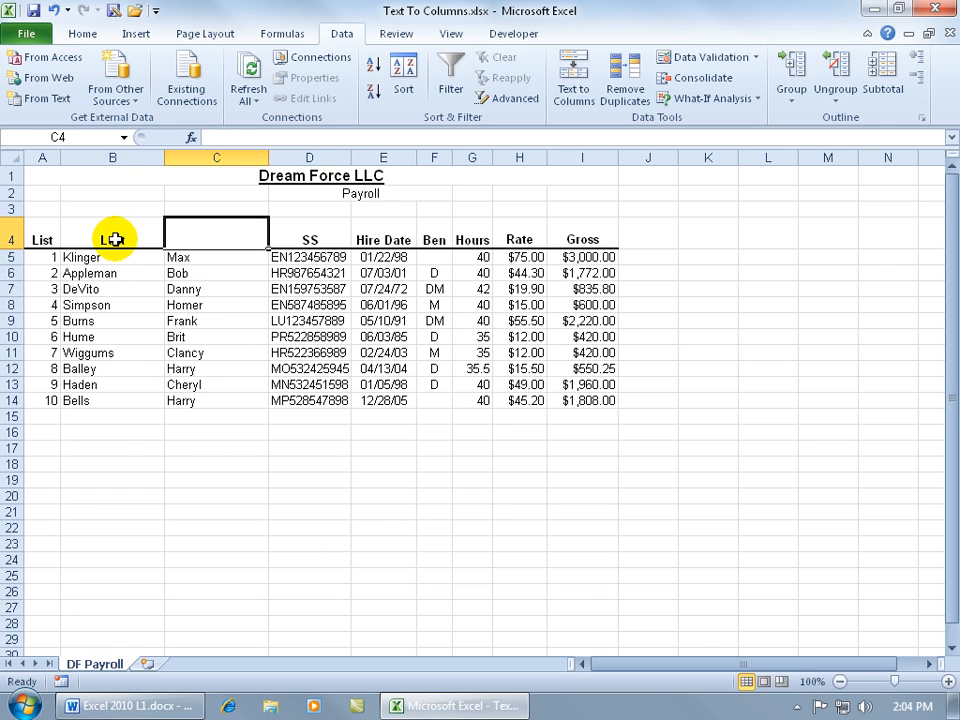
{"action": "type", "text": "First"}
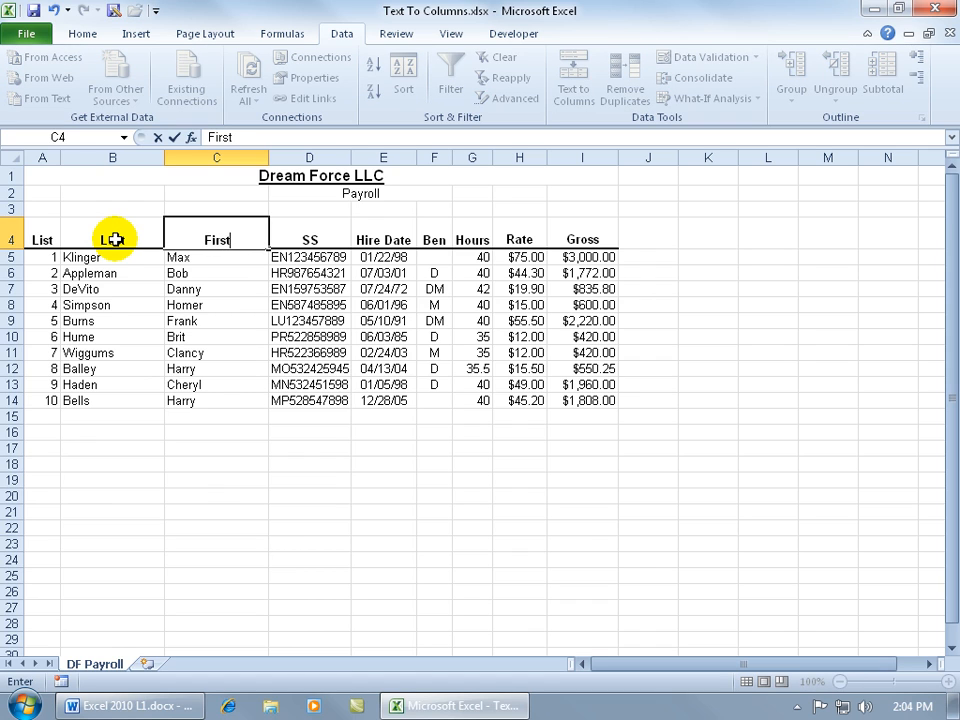
{"action": "key", "text": "Tab"}
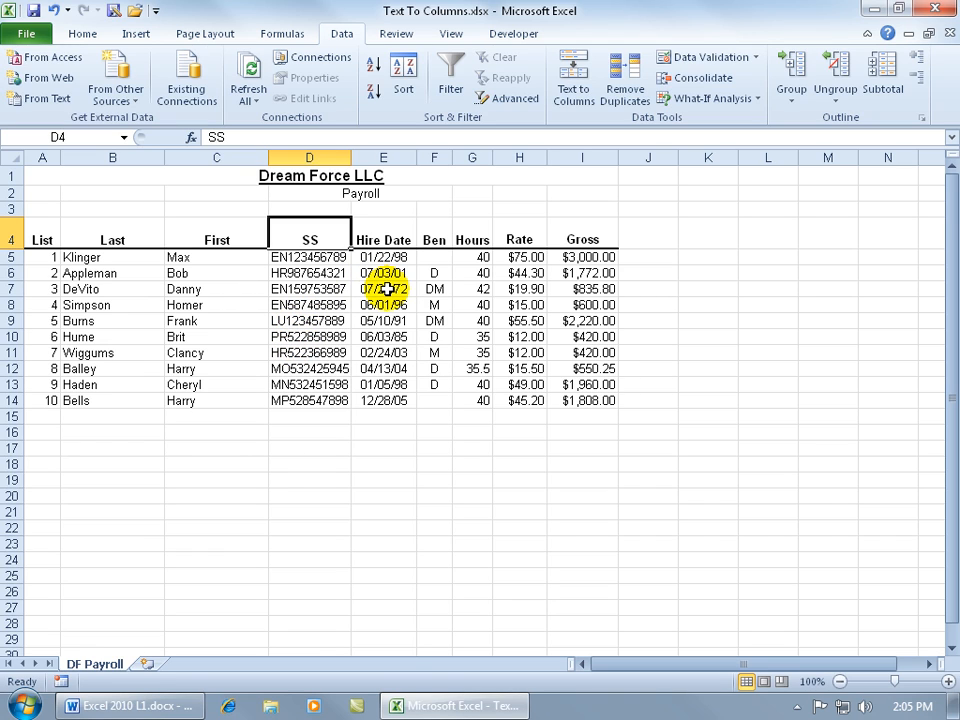
- Insert a blank column before Hire Date and start a fixed-width Text to Columns split on the SS entries in D5:D14
{"action": "right_click", "coordinate": [384, 158]}
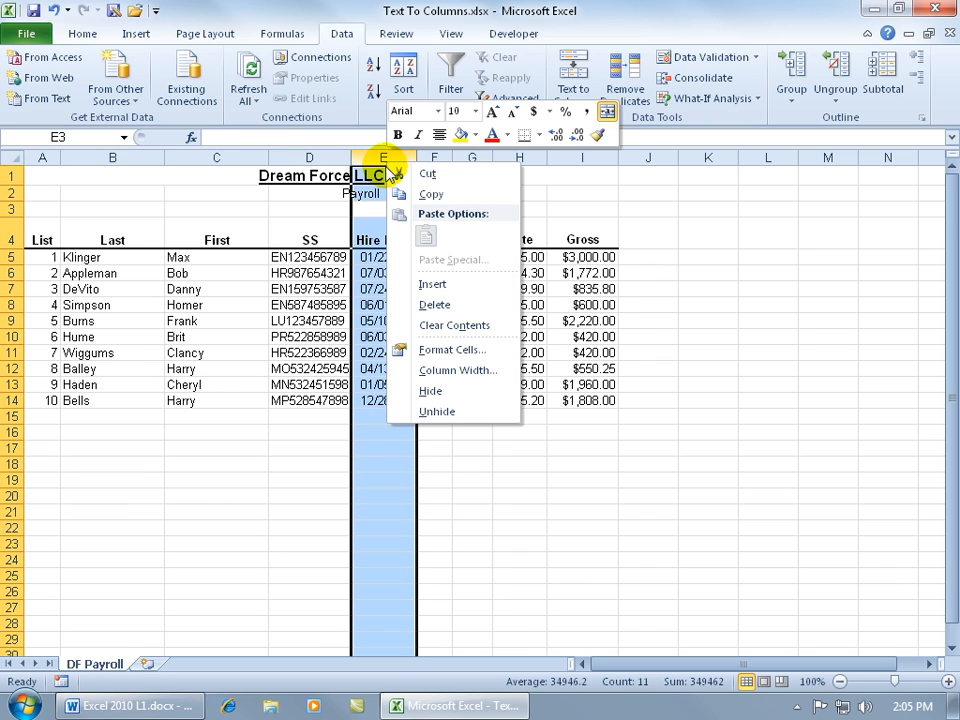
{"action": "left_click", "coordinate": [430, 284]}
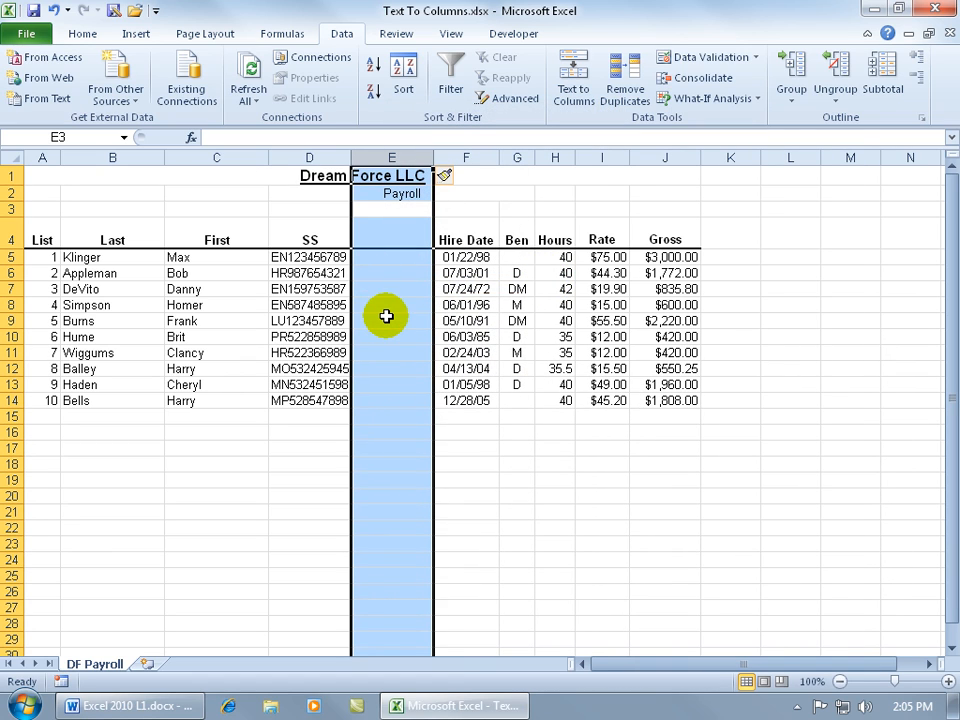
{"action": "left_click_drag", "start_coordinate": [300, 257], "coordinate": [329, 400]}
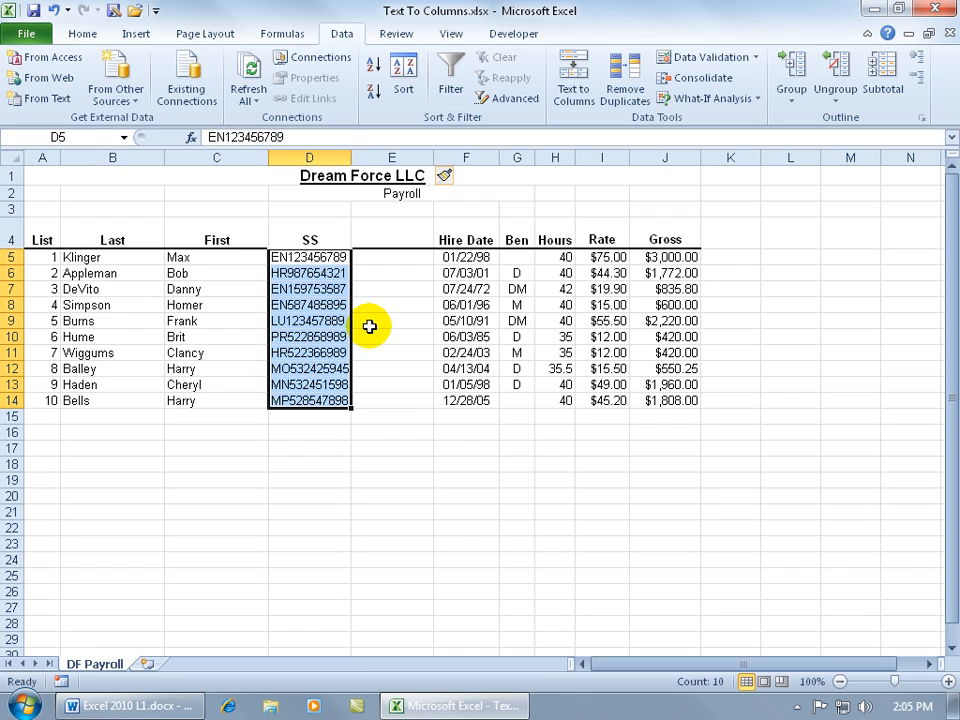
{"action": "left_click", "coordinate": [576, 95]}
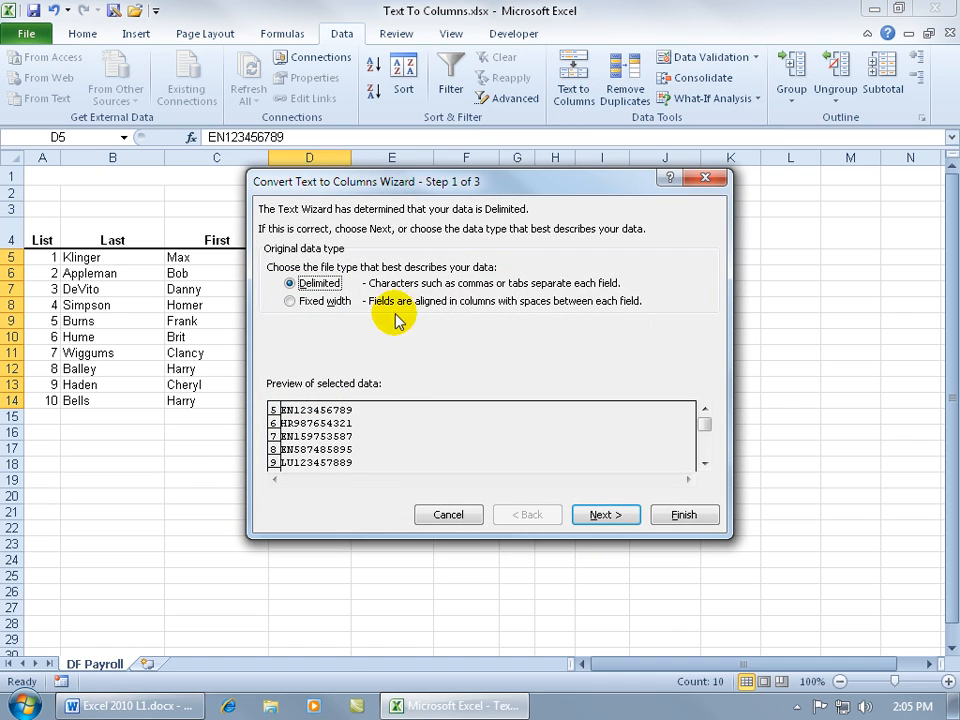
{"action": "left_click", "coordinate": [289, 301]}
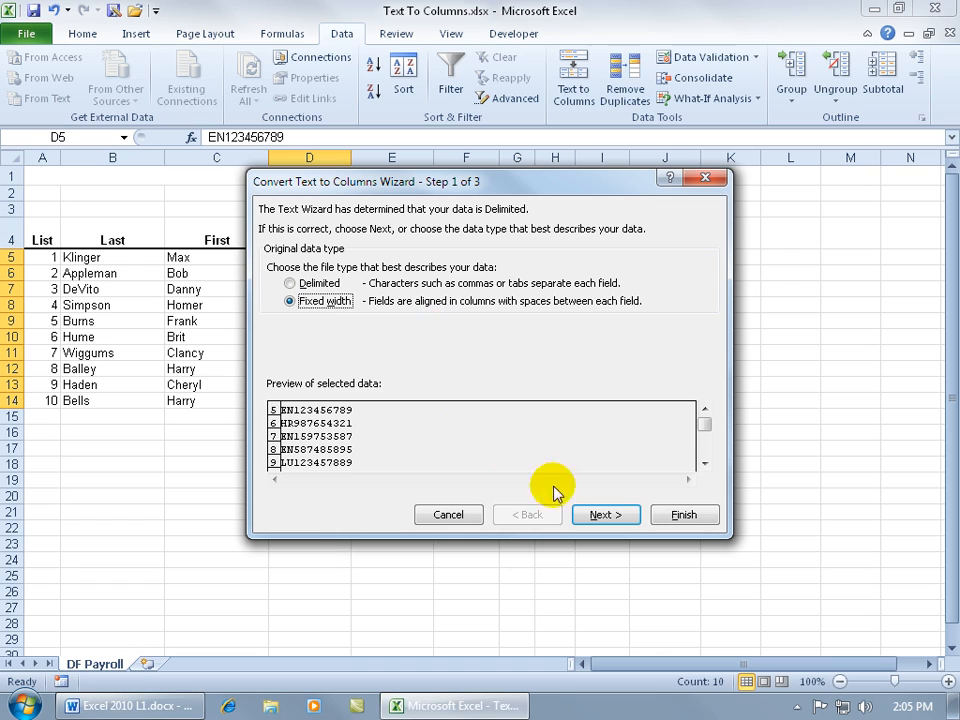
{"action": "left_click", "coordinate": [604, 514]}
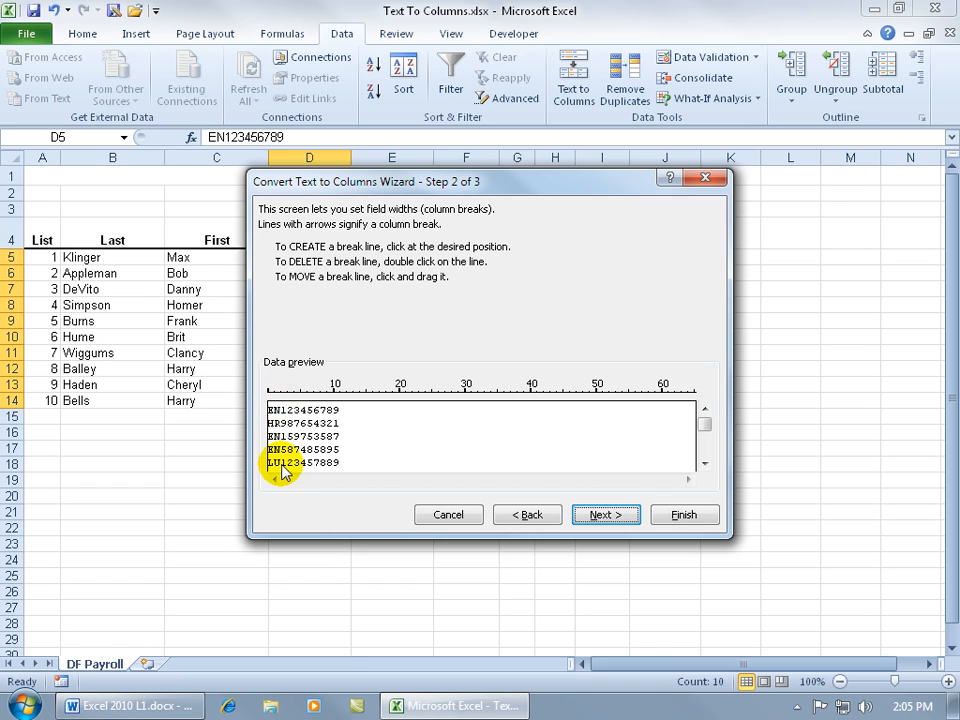
- Set a column break after the two-letter prefix, trying another position for it and adding and removing a second break
{"action": "left_click", "coordinate": [288, 391]}
{"action": "mouse_move", "coordinate": [289, 393]}
{"action": "left_mouse_down"}
{"action": "mouse_move", "coordinate": [261, 391]}
{"action": "mouse_move", "coordinate": [307, 394]}
{"action": "mouse_move", "coordinate": [283, 396]}
{"action": "left_mouse_up"}
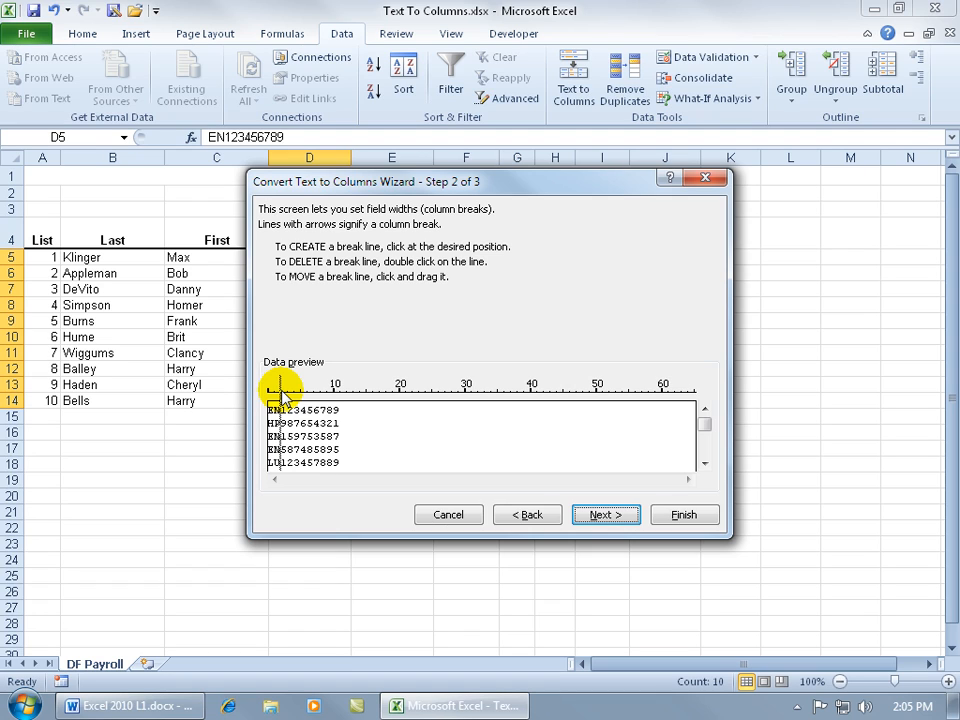
{"action": "left_click_drag", "start_coordinate": [283, 393], "coordinate": [314, 391]}
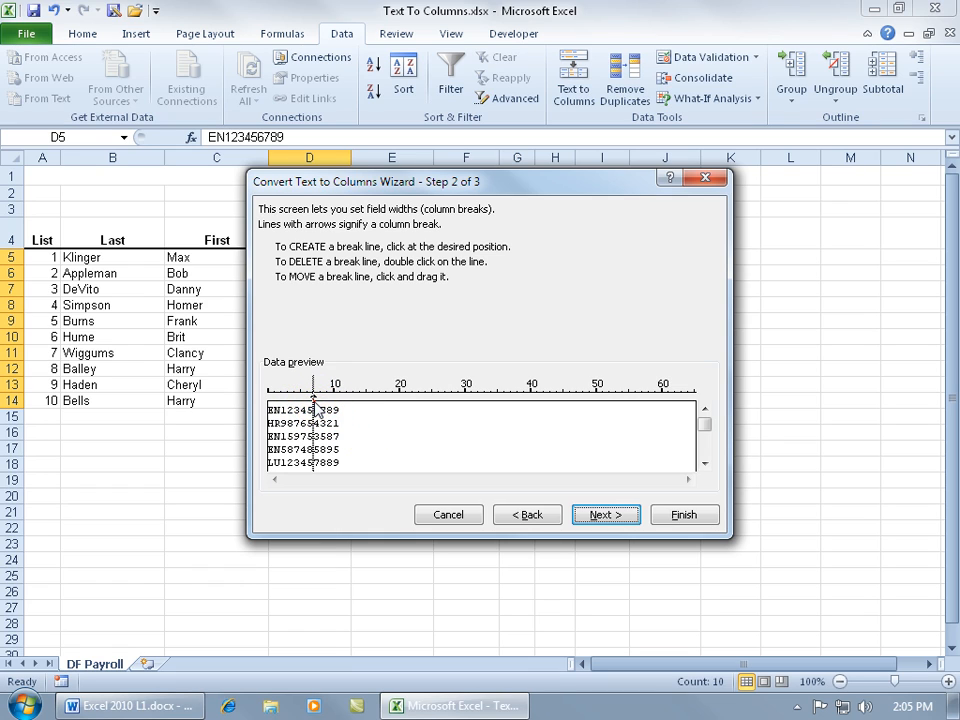
{"action": "left_click_drag", "start_coordinate": [314, 400], "coordinate": [280, 403]}
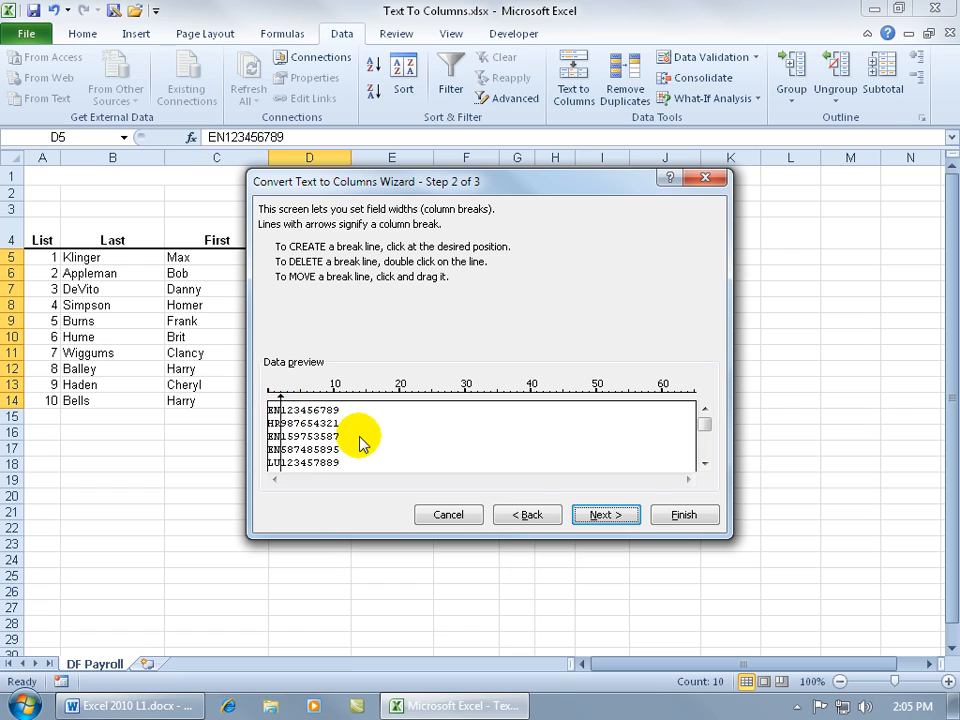
{"action": "left_click", "coordinate": [307, 400]}
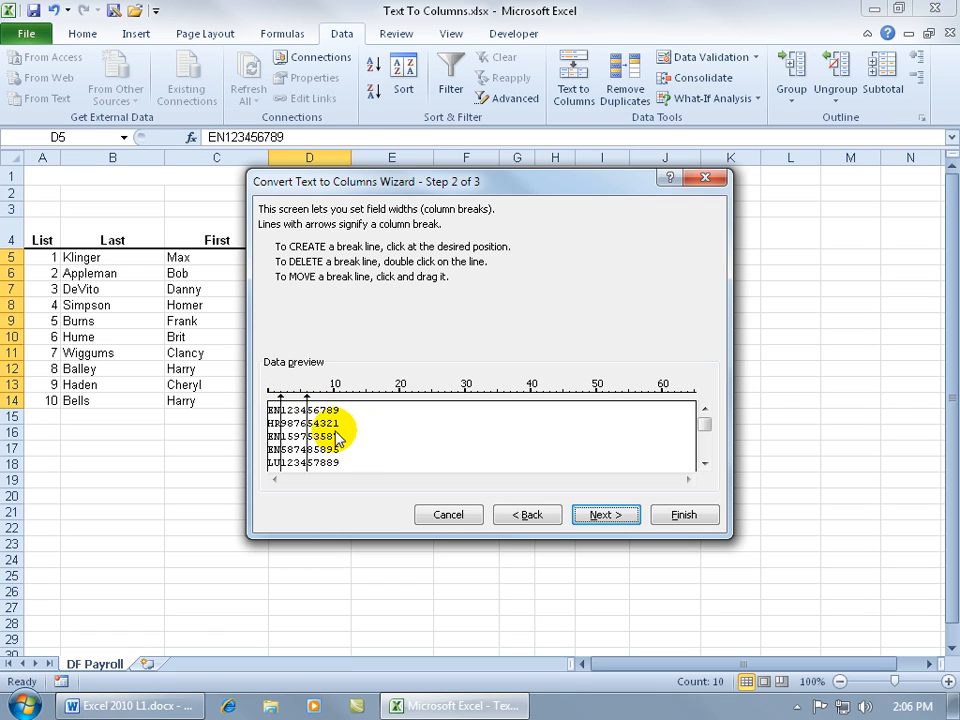
{"action": "left_click_drag", "start_coordinate": [307, 400], "coordinate": [266, 399]}
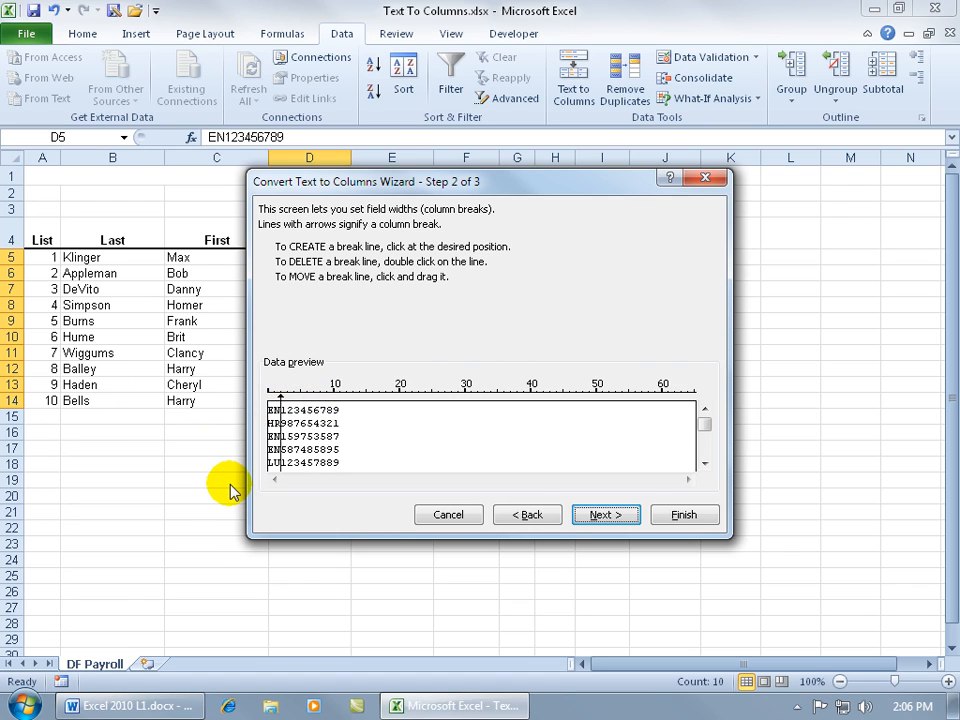
- Keep the General format for both columns and D5 as the destination, and finish splitting the SS entries
{"action": "left_click", "coordinate": [596, 514]}
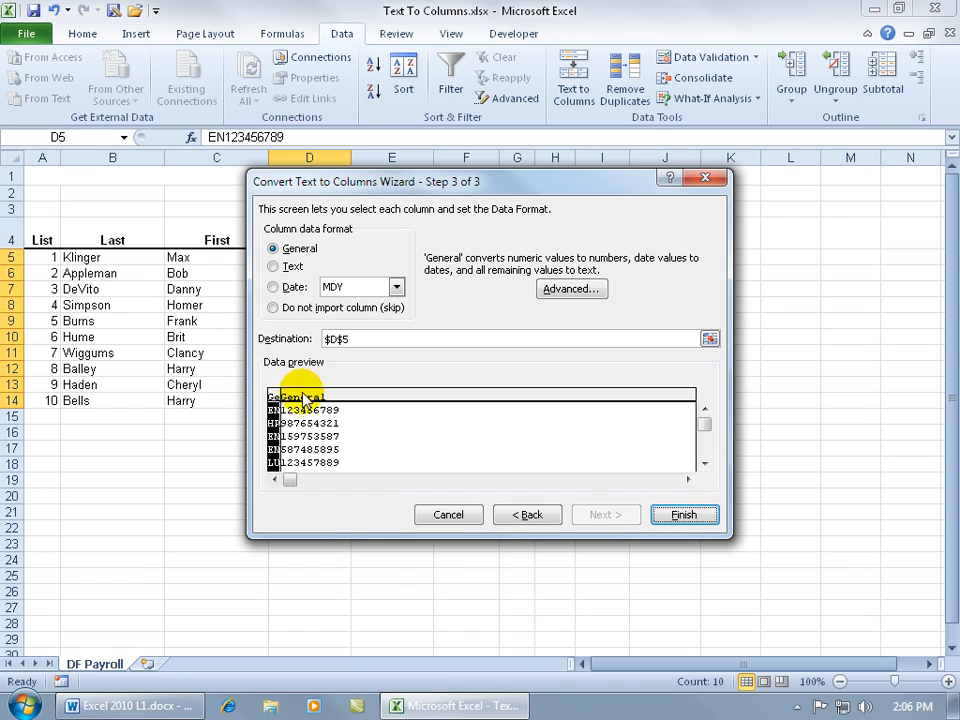
{"action": "left_click", "coordinate": [369, 408]}
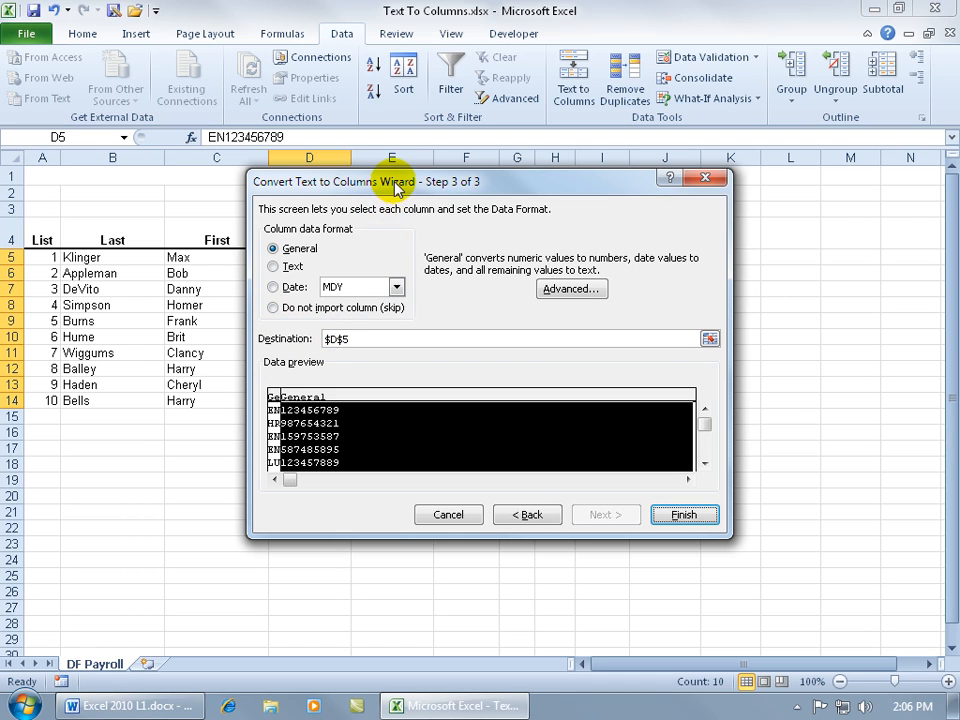
{"action": "left_click", "coordinate": [709, 338]}
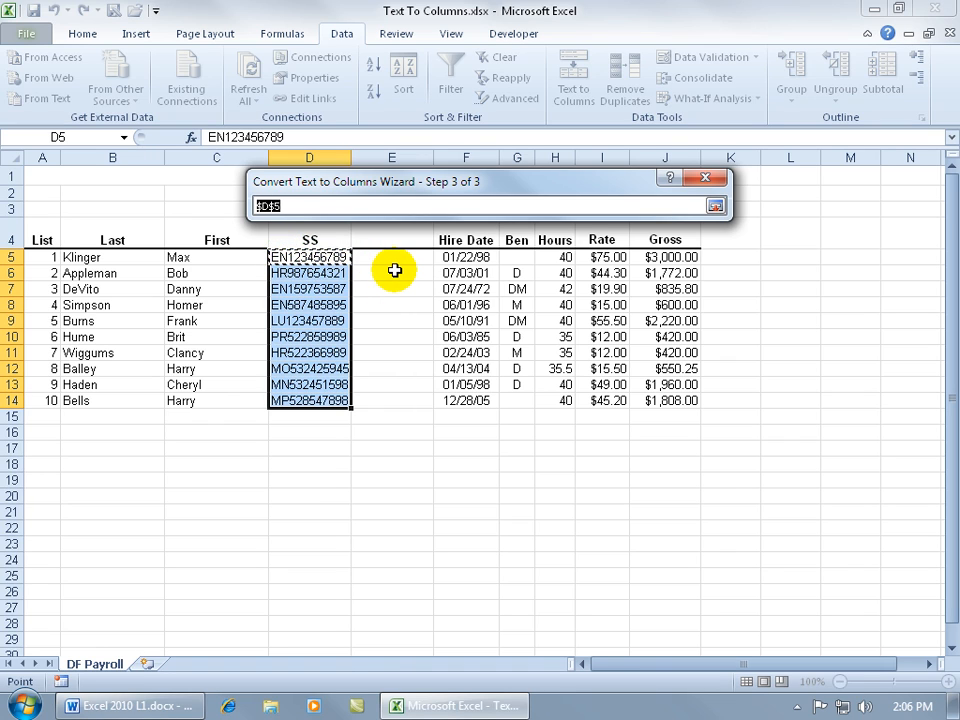
{"action": "key", "text": "Return"}
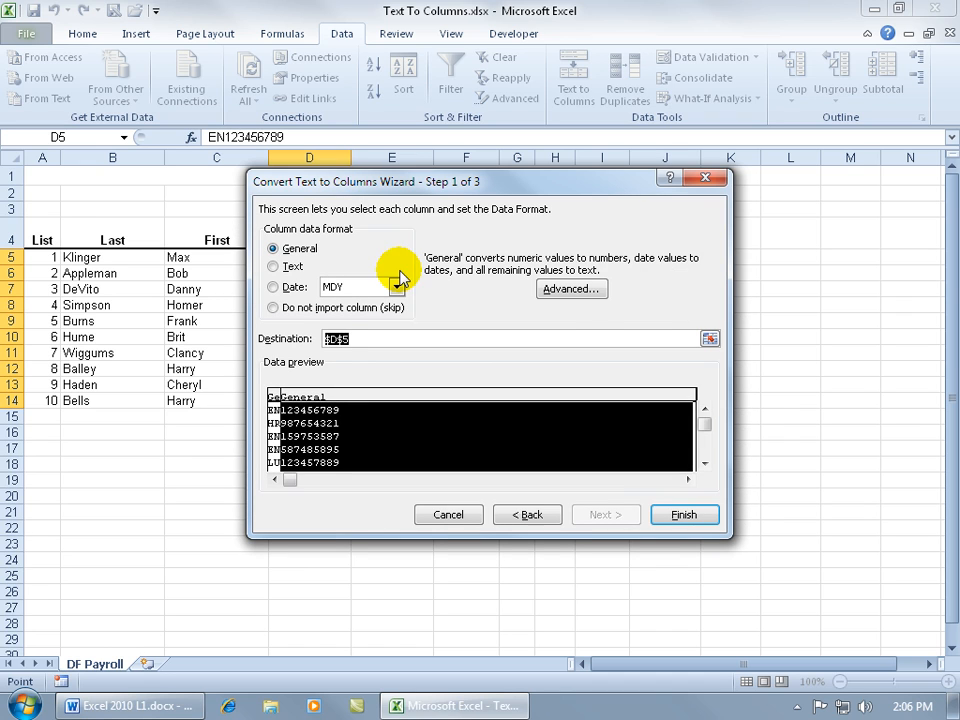
{"action": "left_click", "coordinate": [678, 514]}
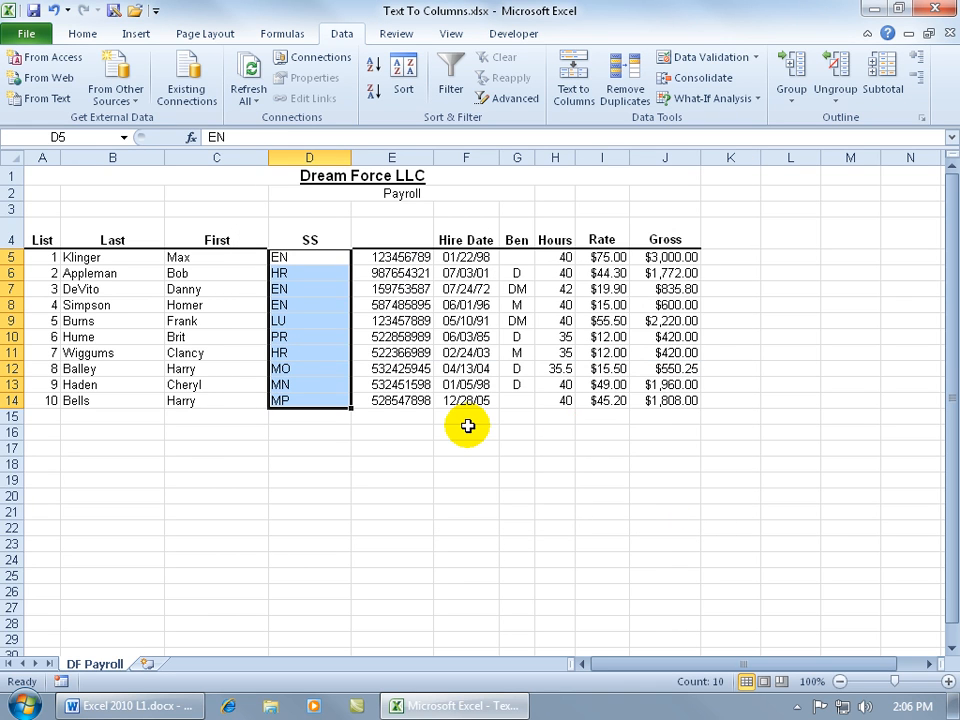
- Change the heading in D4 to Dept and enter SS as the heading in E4
{"action": "left_click", "coordinate": [311, 239]}
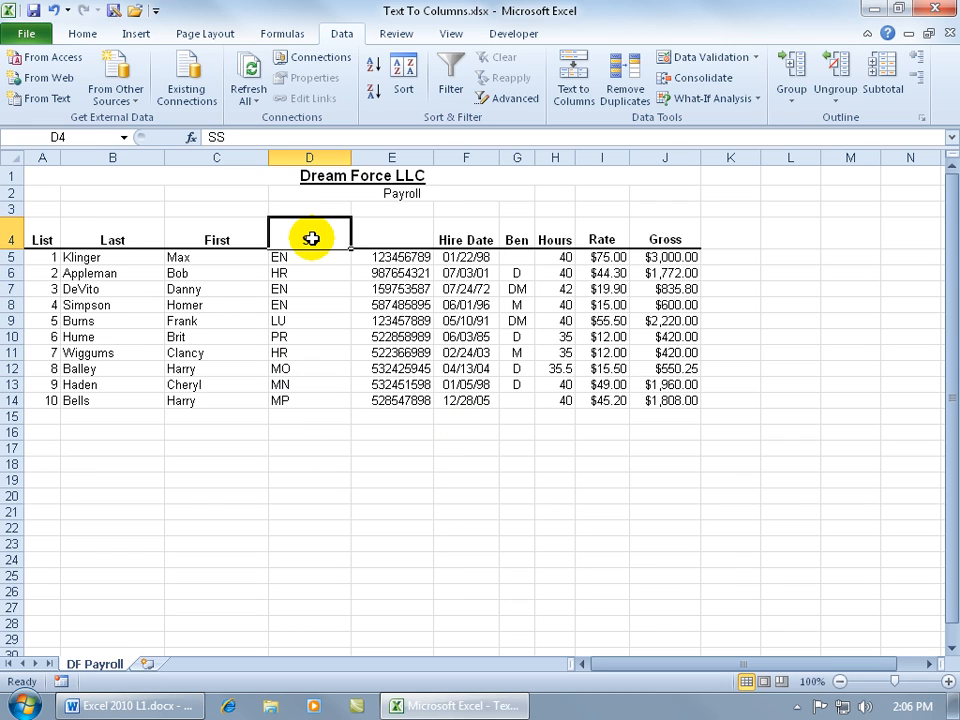
{"action": "type", "text": "Dept"}
{"action": "key", "text": "Tab"}
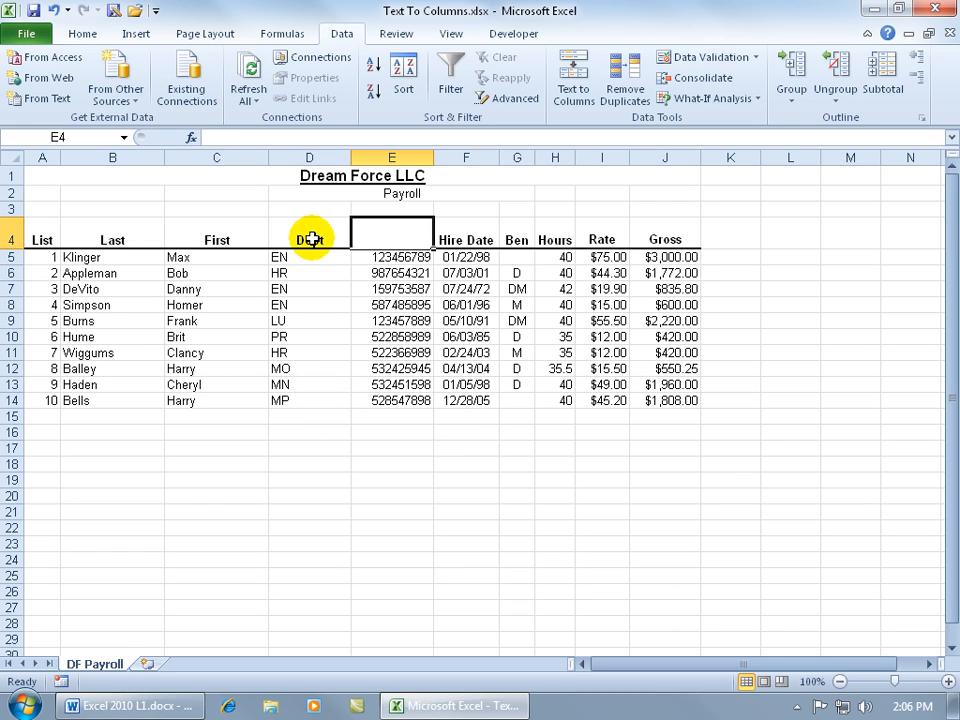
{"action": "type", "text": "SS"}
{"action": "key", "text": "Return"}
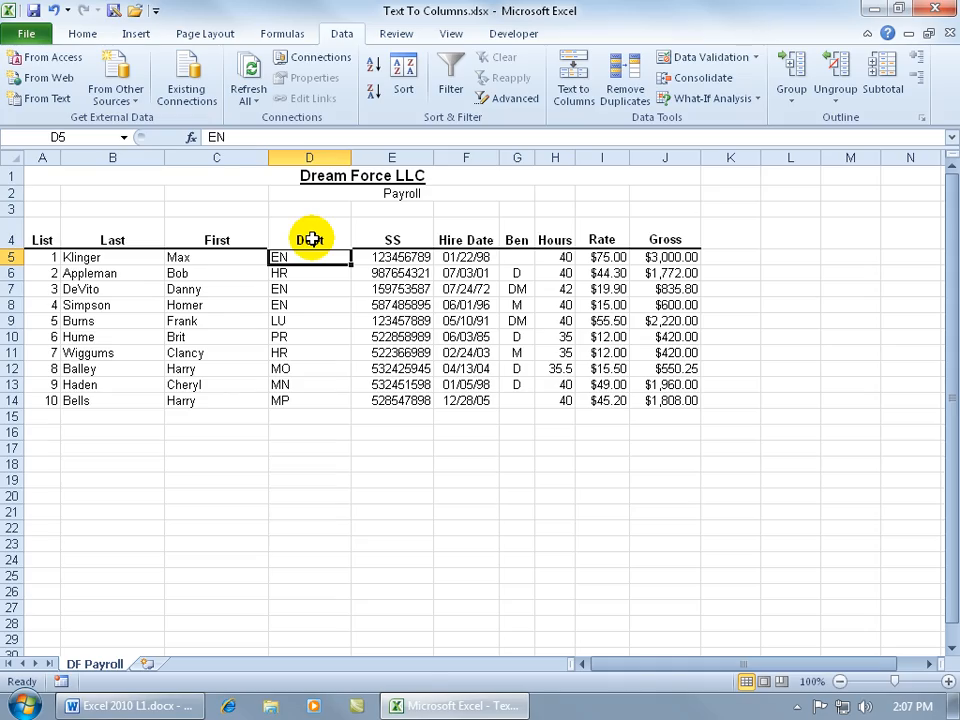